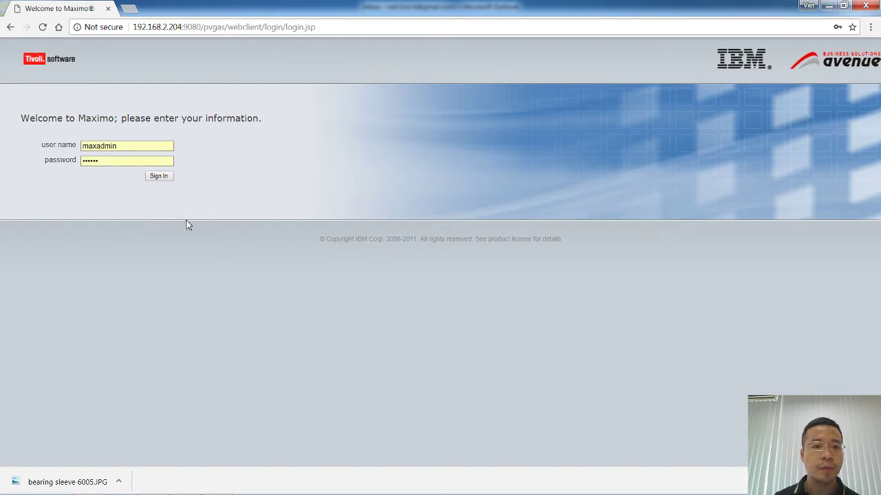
Sign in to IBM Maximo as the admin user.
click(159, 177)
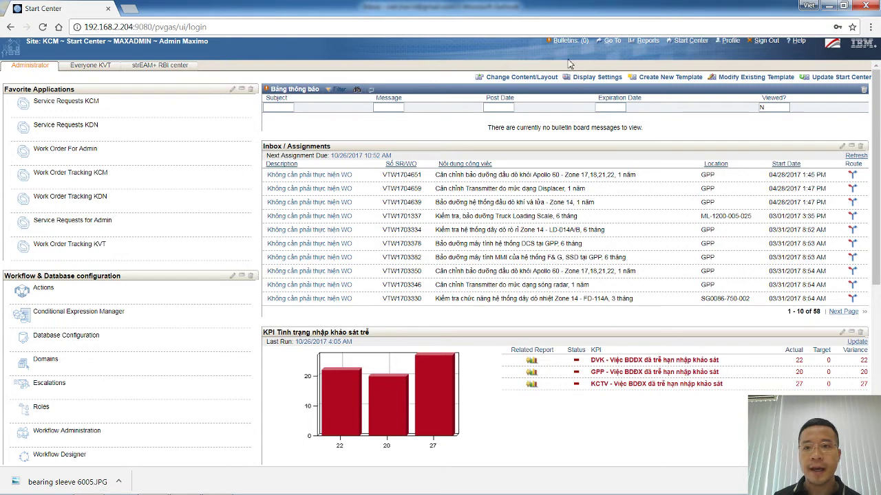
Launch Item Master from the Go To menu under Inventory.
click(612, 40)
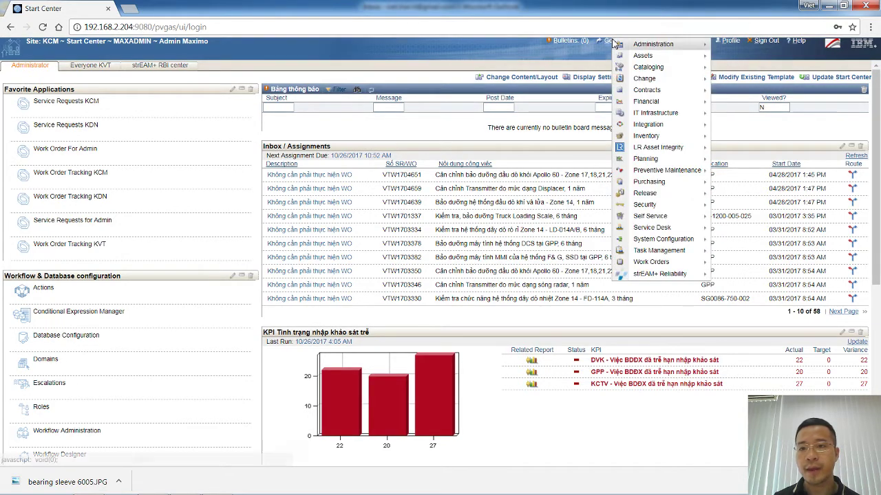
mouse_move(651, 71)
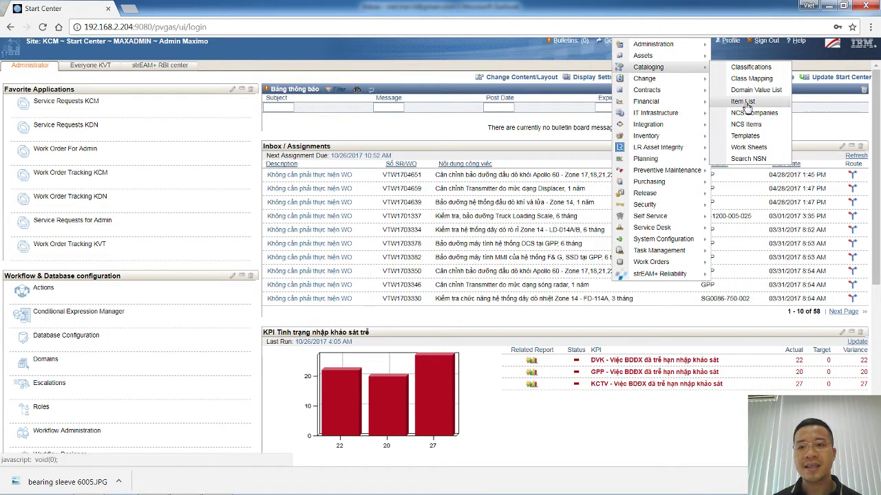
mouse_move(661, 140)
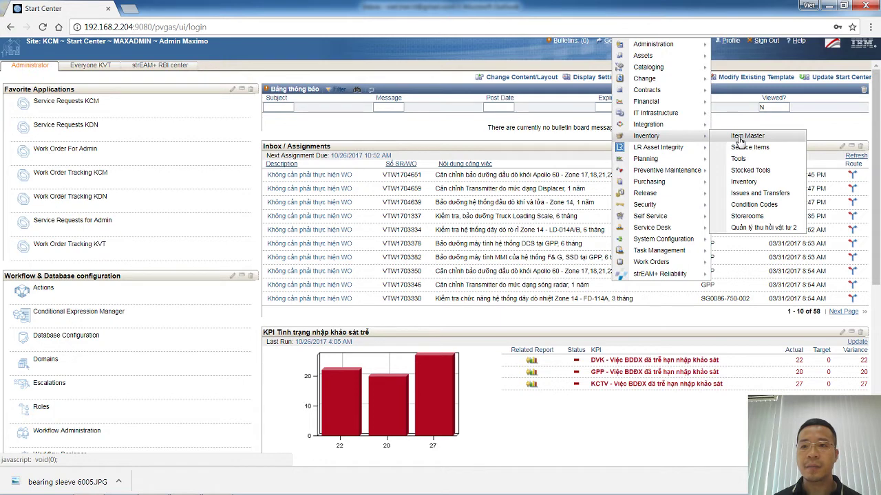
mouse_move(660, 69)
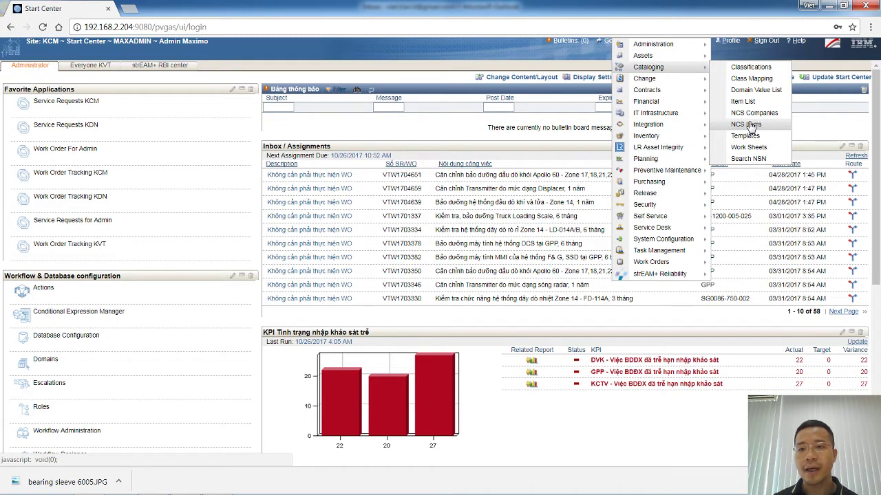
click(742, 138)
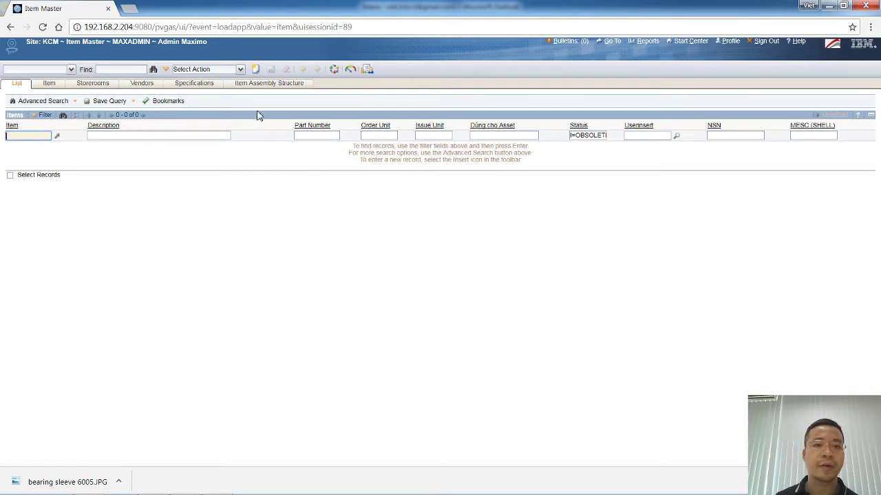
Insert a new item described 'Bearing, SKF, 6305' with part number 6305.
click(256, 70)
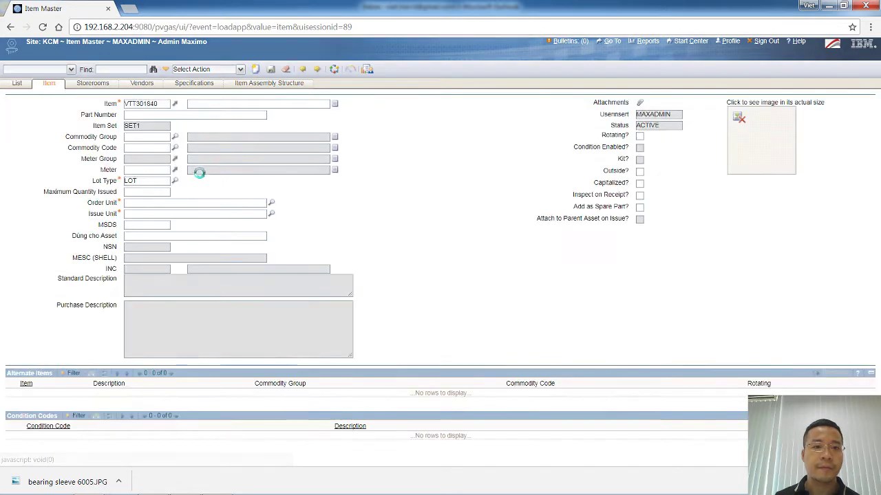
click(207, 103)
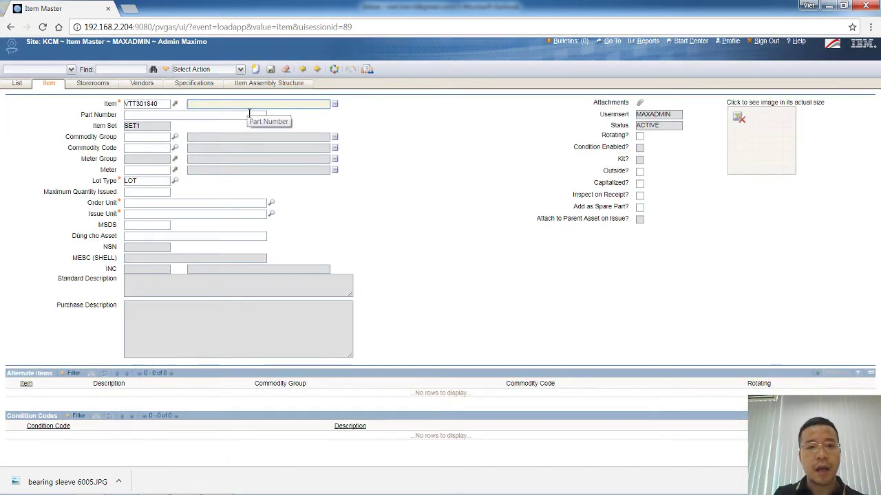
text(Bearing, SKF 6)
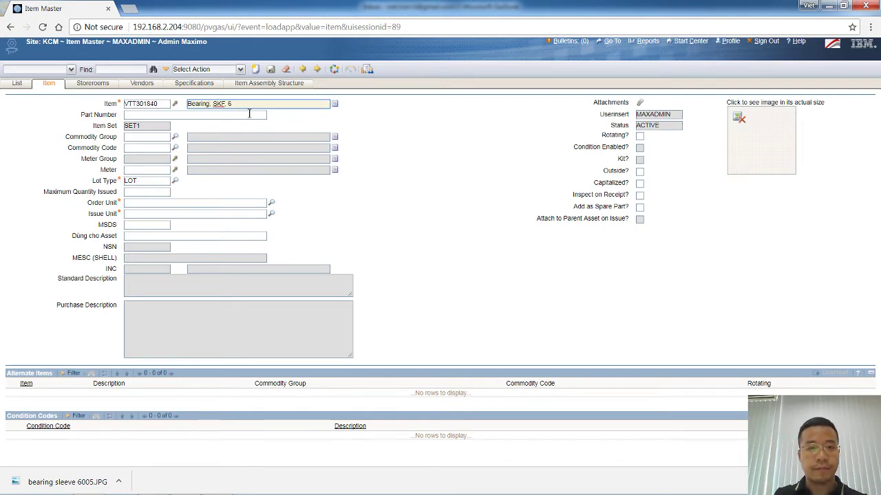
text(305)
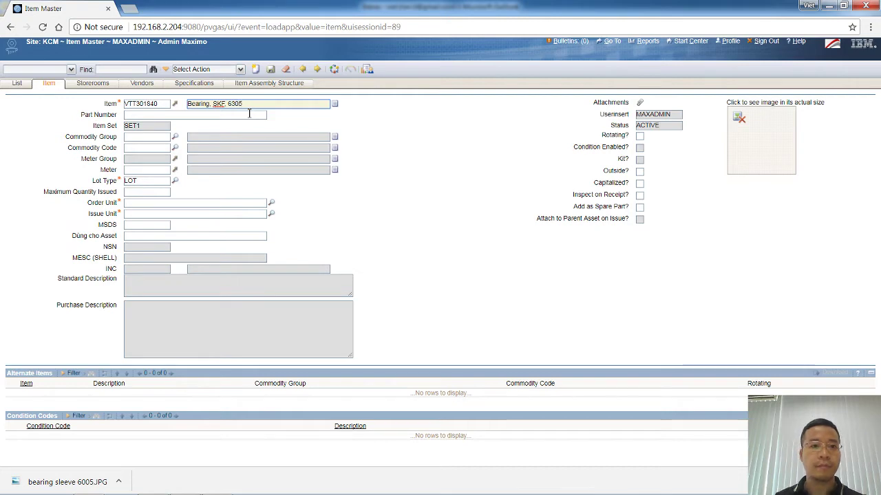
click(249, 114)
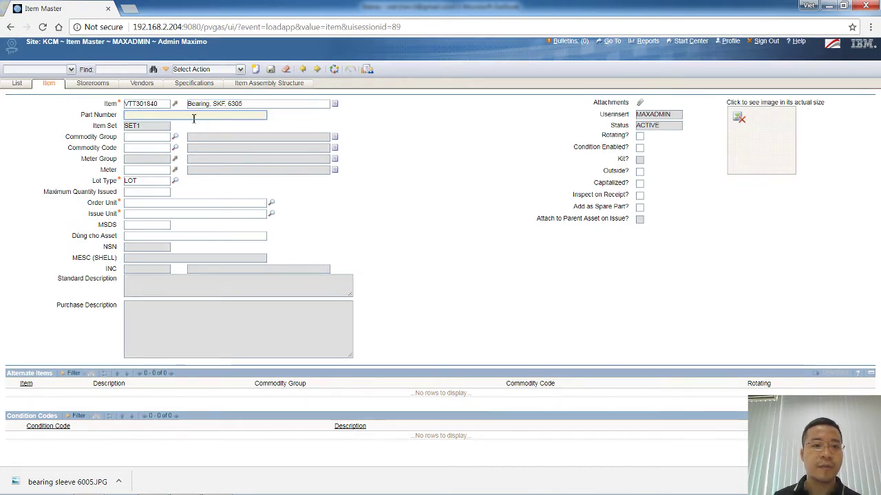
text(60)
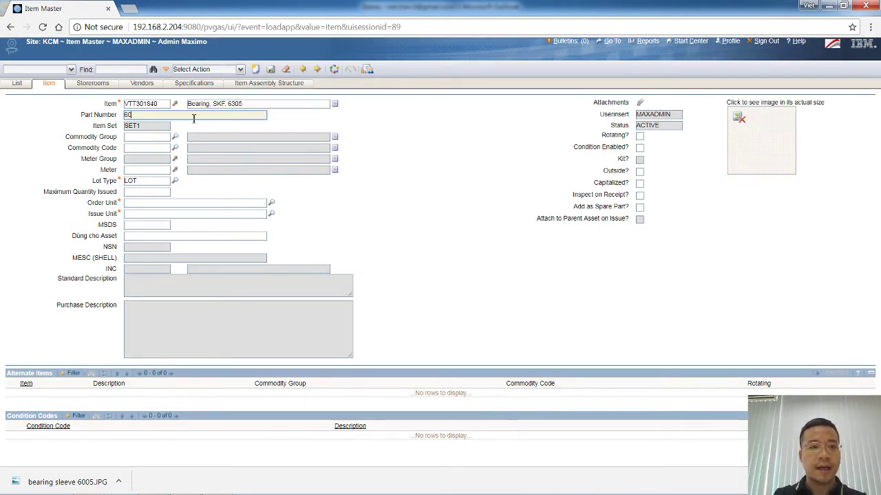
text(0)
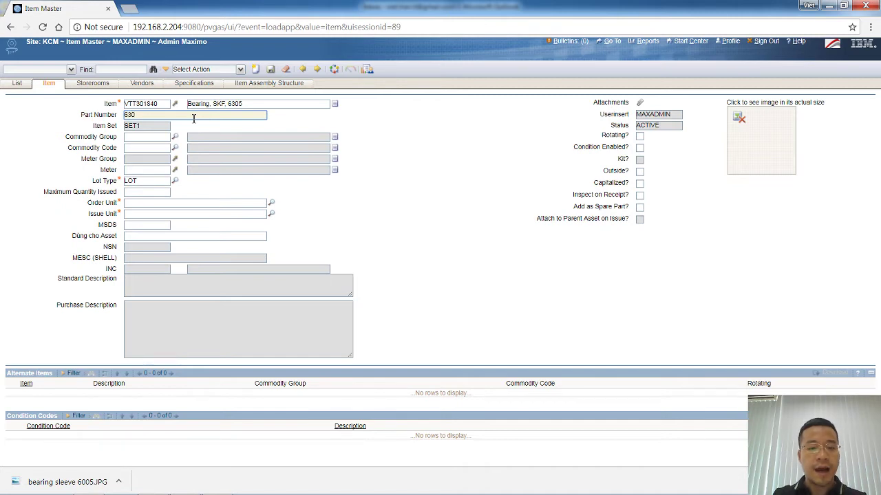
text(5)
key(Tab)
Set order and issue units to EACH, save, and select item number VTT301840.
click(157, 205)
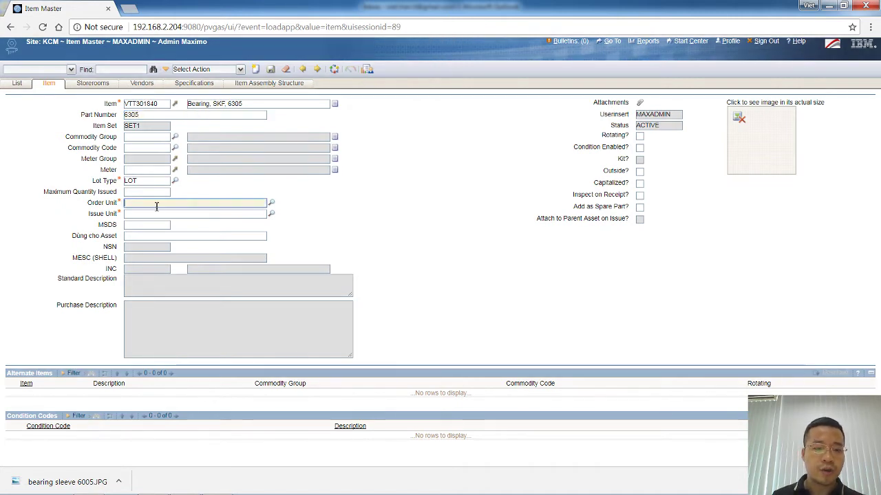
key(Tab)
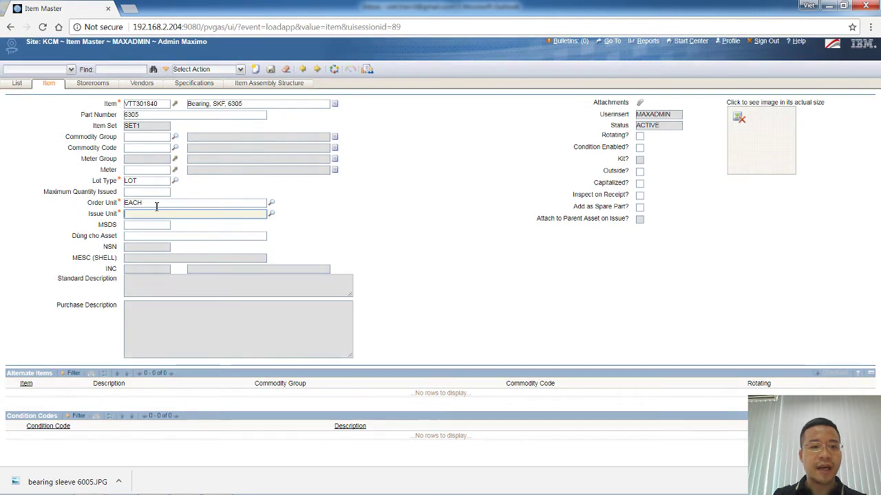
key(Tab)
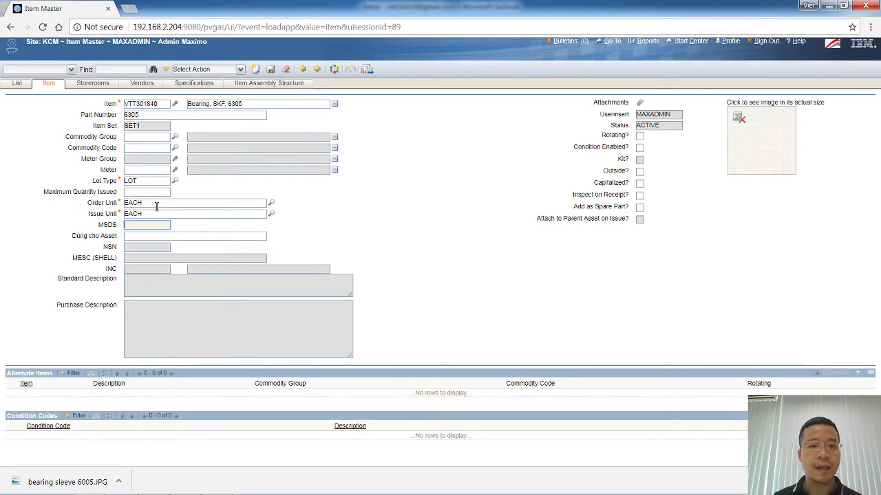
click(271, 71)
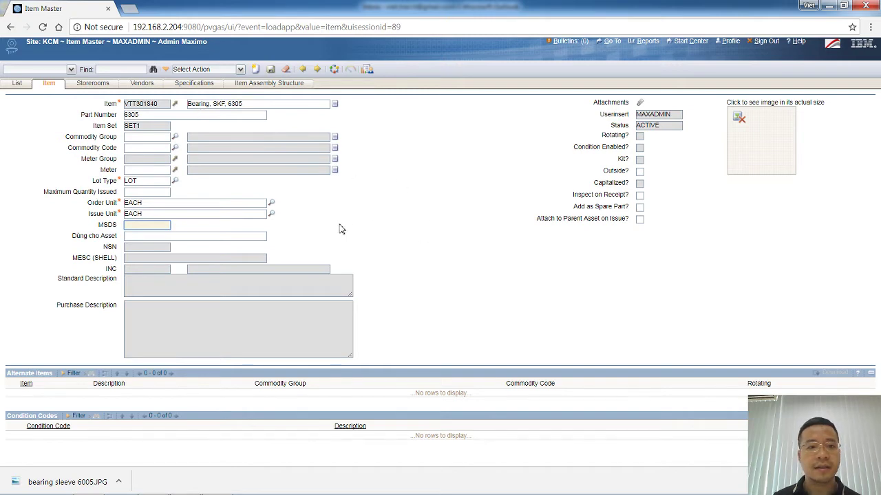
double_click(144, 104)
key(ctrl+c)
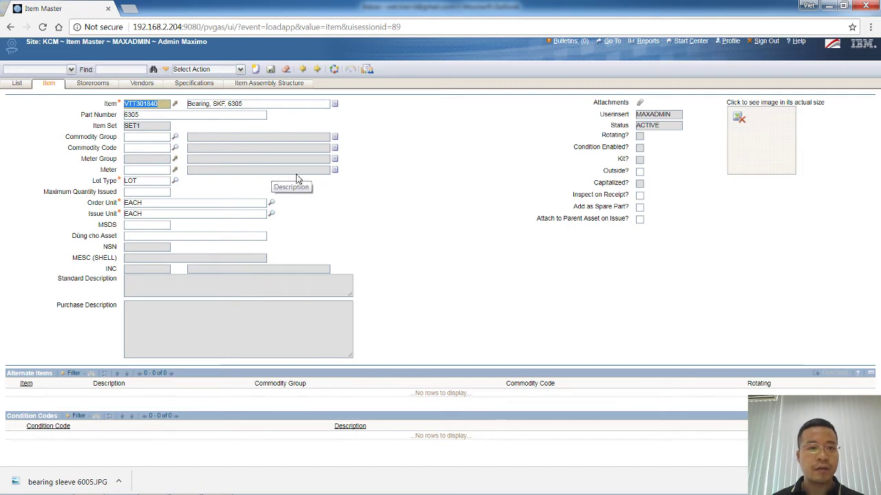
click(430, 203)
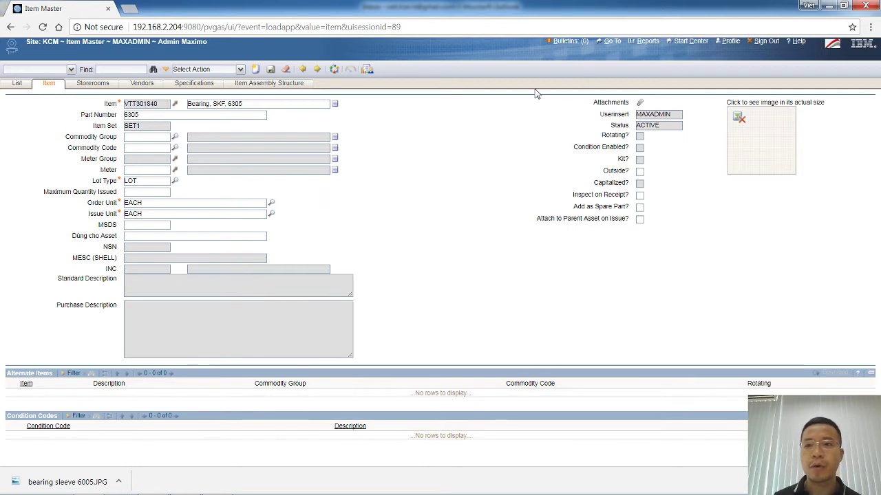
Open the eCAT Item List application.
click(612, 41)
mouse_move(650, 71)
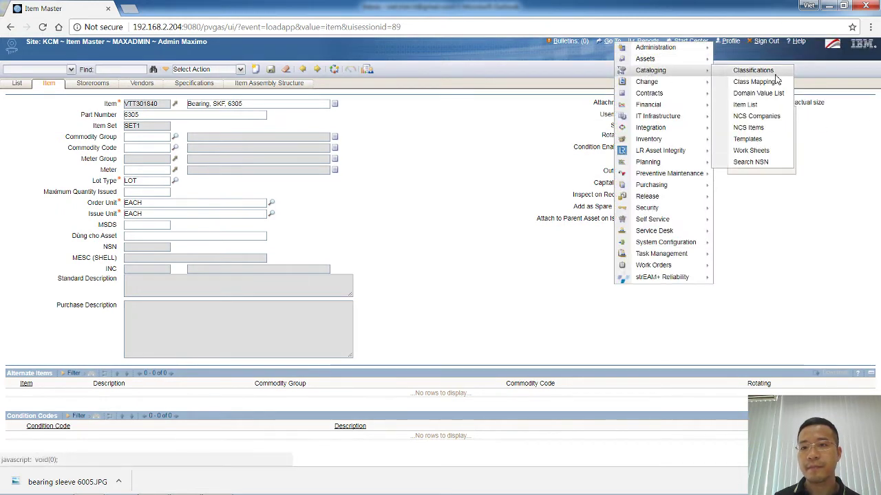
click(745, 105)
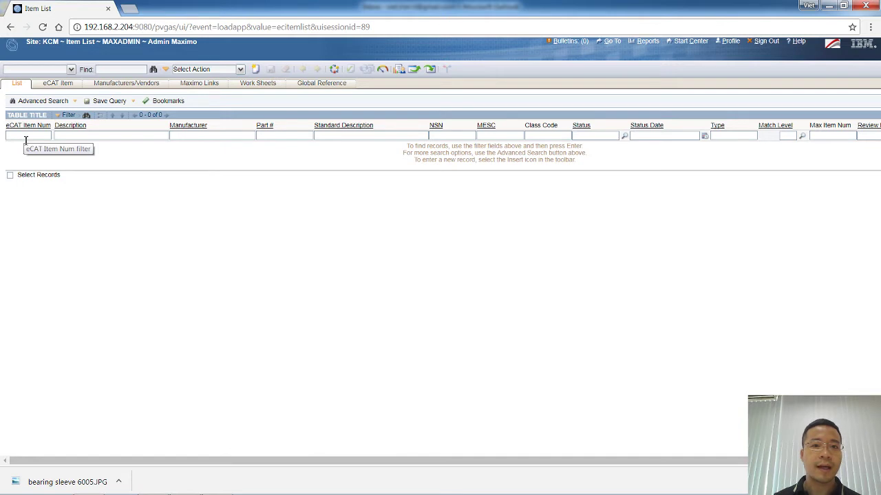
Import item VTT301840 from Item Master into the eCAT item list.
click(240, 70)
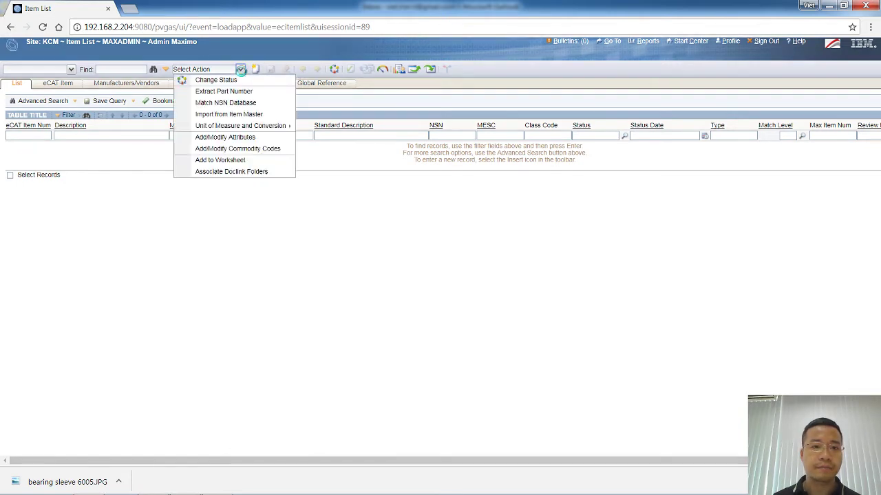
click(232, 114)
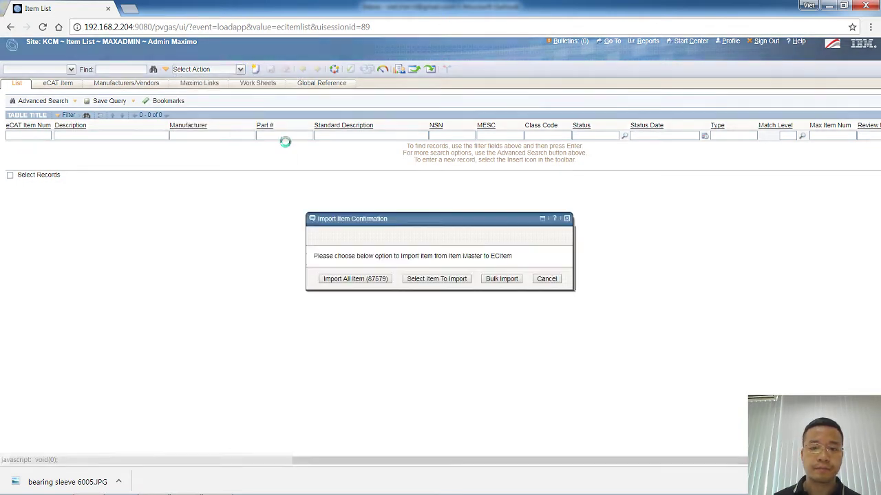
click(444, 284)
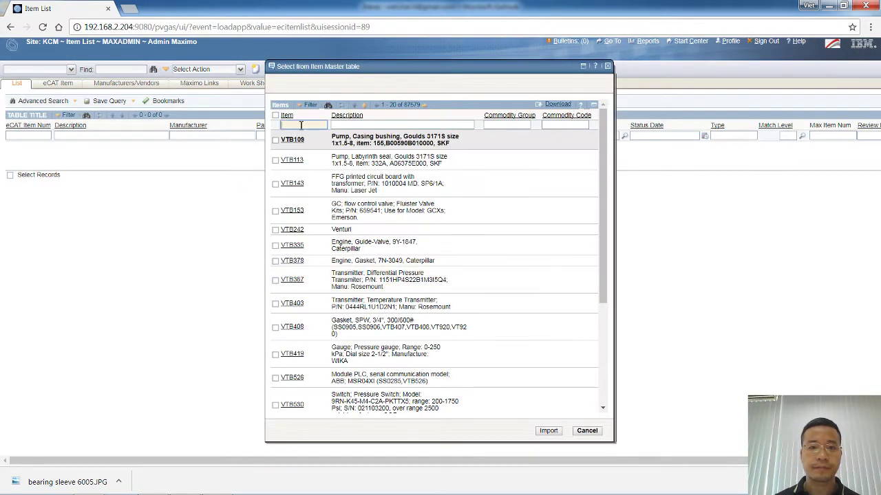
key(ctrl+v)
key(Return)
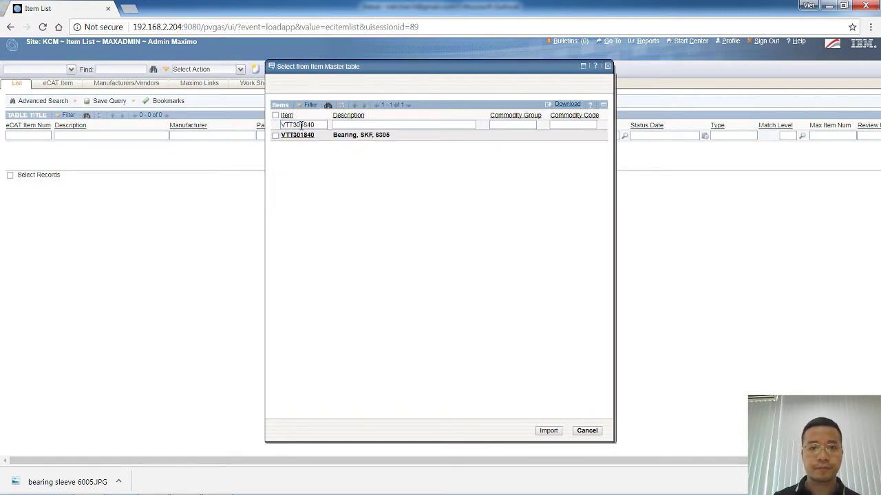
click(325, 160)
click(276, 136)
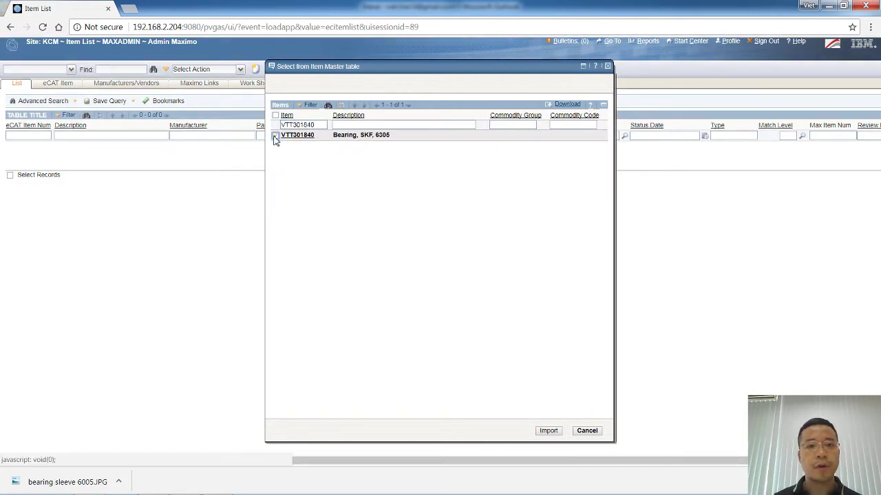
click(550, 431)
click(500, 282)
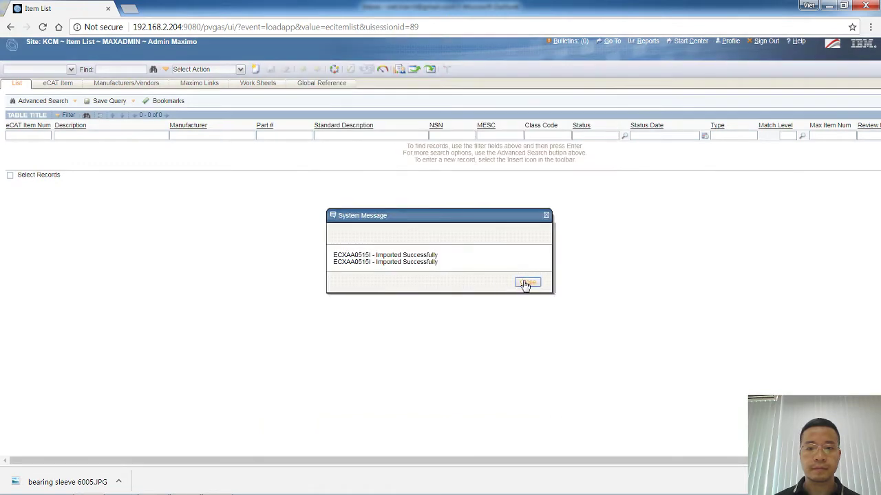
click(524, 283)
click(40, 137)
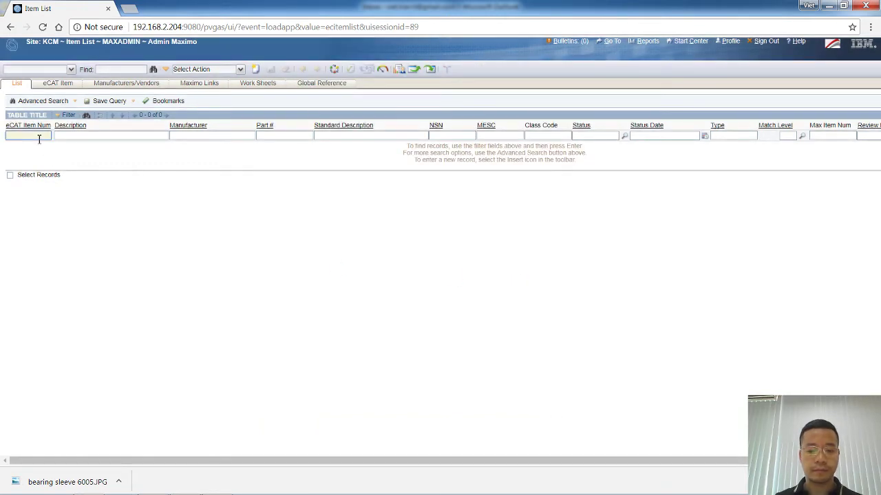
Open eCAT record VTT301840 and set its order unit to EACH, fixing the typo.
key(ctrl+v)
key(Return)
click(36, 147)
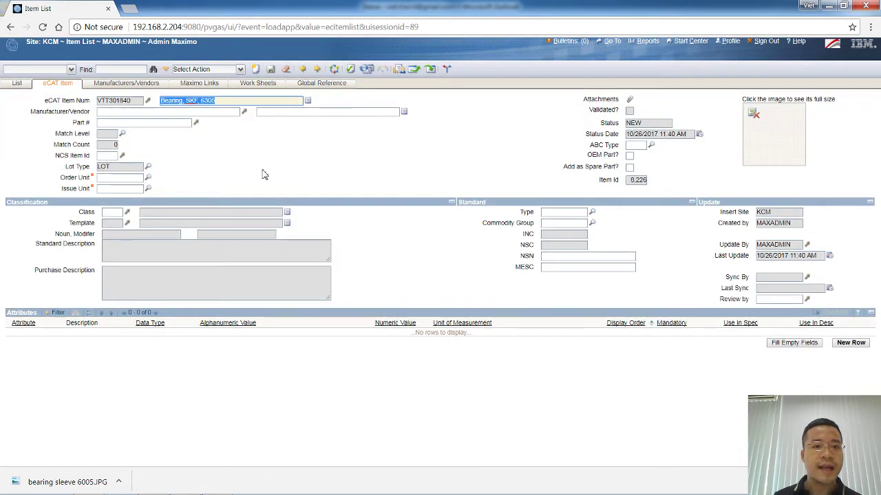
click(135, 179)
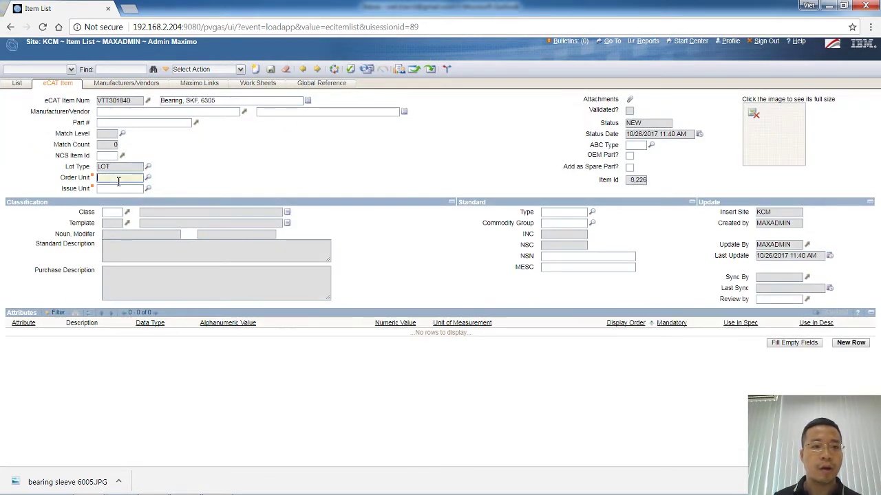
text(aech)
key(Tab)
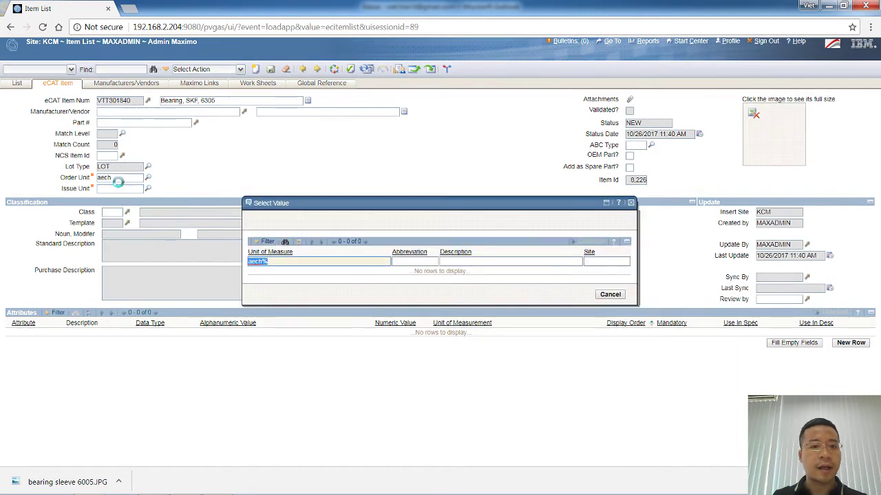
click(609, 296)
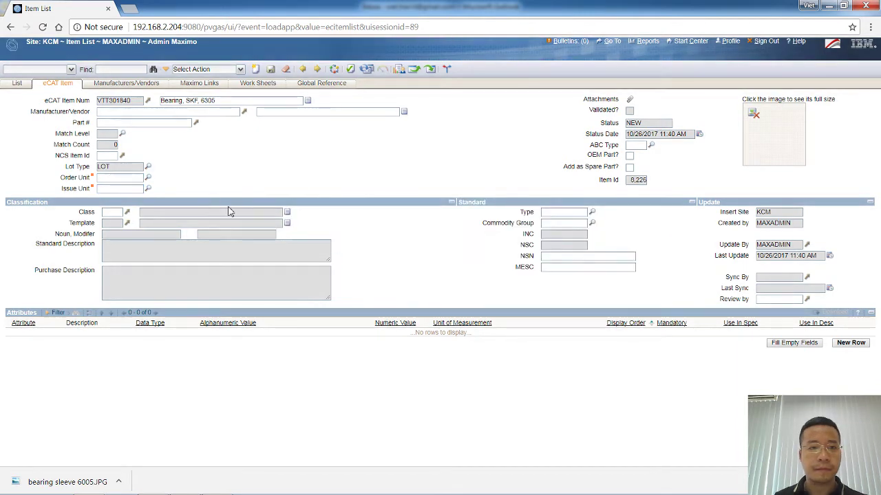
double_click(122, 179)
text(each)
key(Tab)
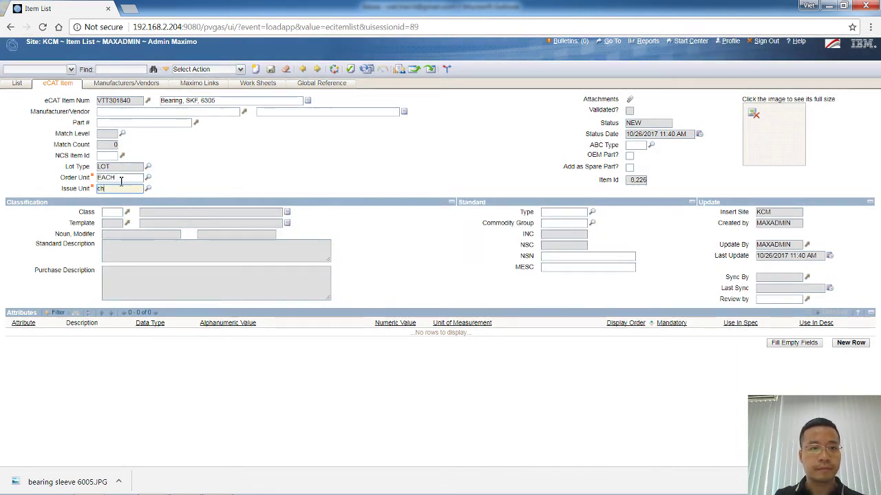
Set the manufacturer to SKF and save the eCAT record.
click(104, 111)
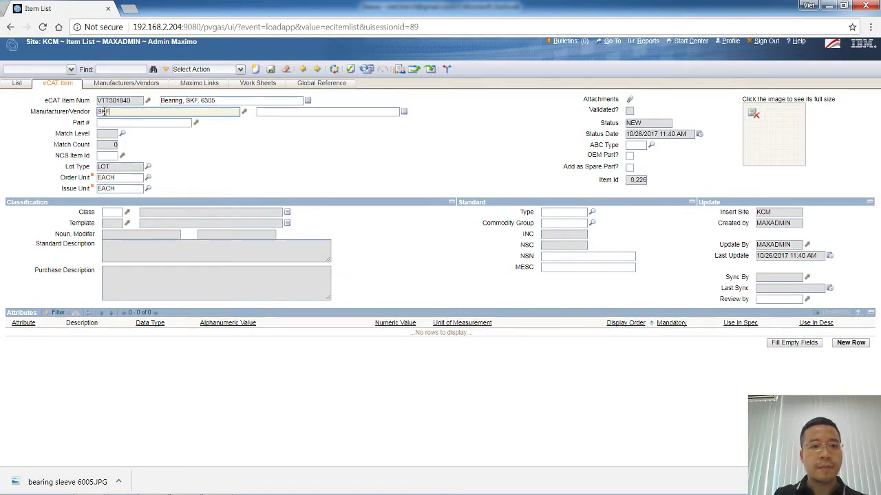
key(Tab)
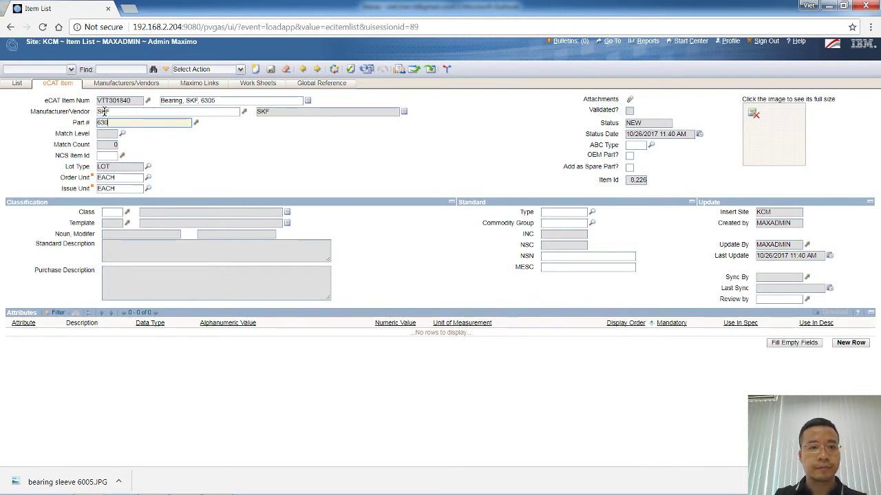
click(270, 69)
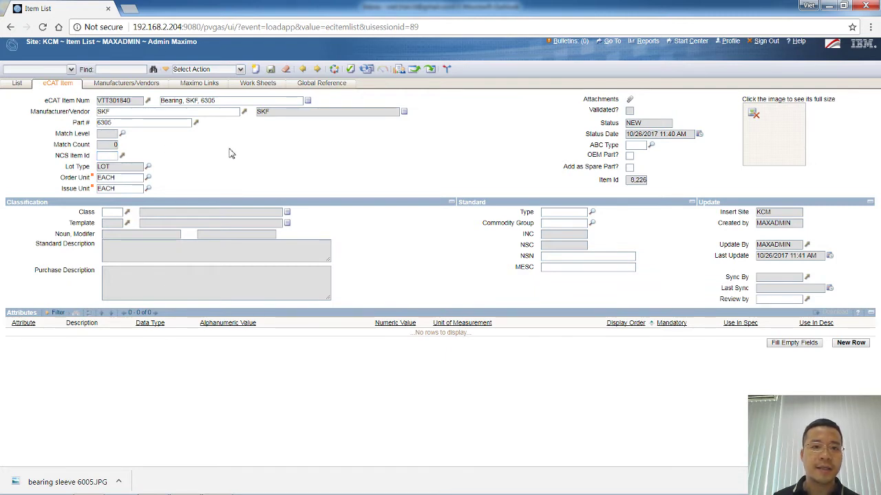
click(240, 70)
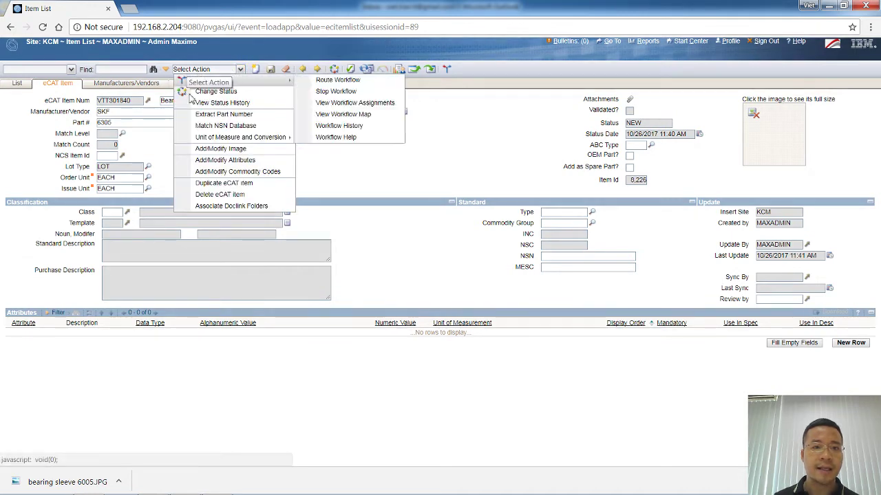
Run Match NSN Database on the VTT301840 bearing item.
click(220, 126)
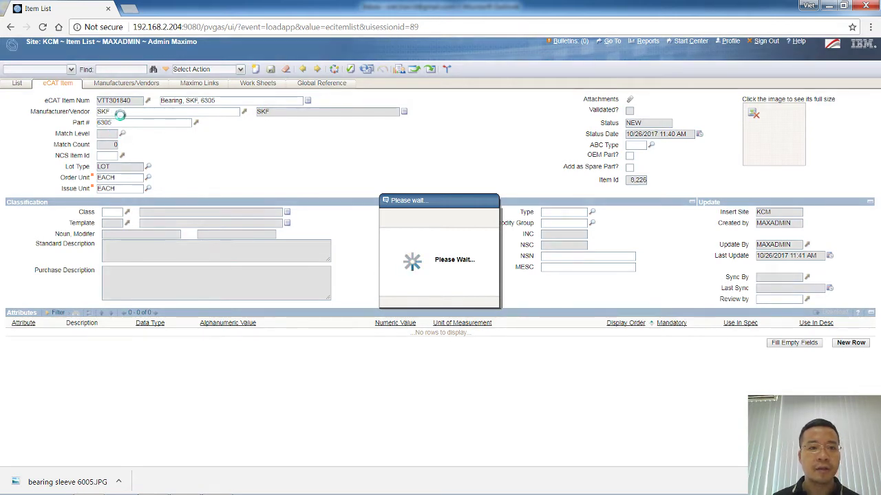
Search Google for SKF 6305 and open SKF's 6305 deep groove ball bearing page.
click(131, 8)
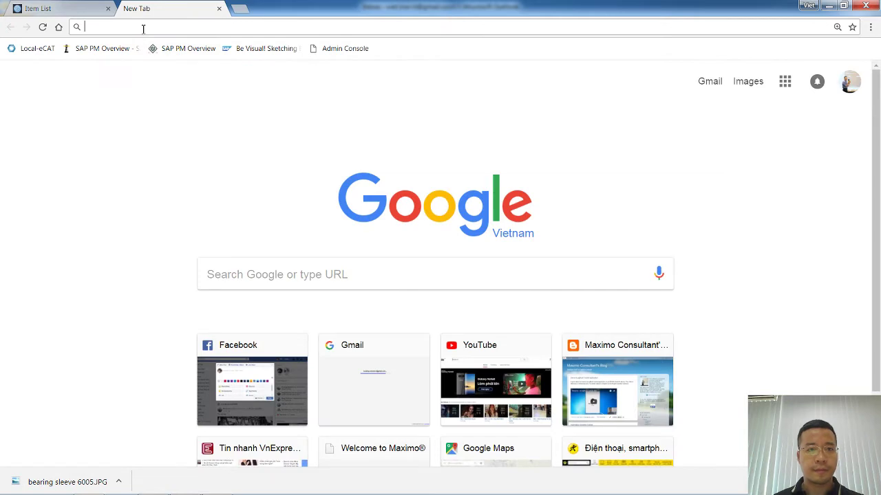
text(SKF 0)
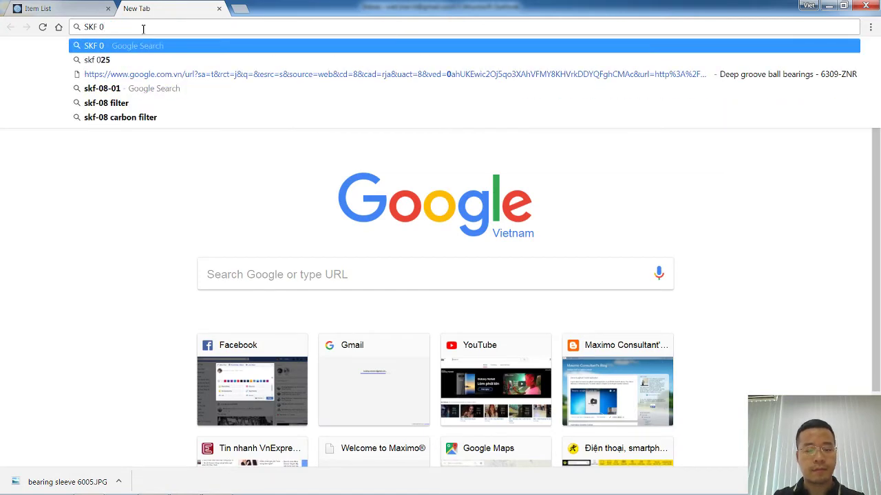
key(BackSpace)
text(6305)
key(Return)
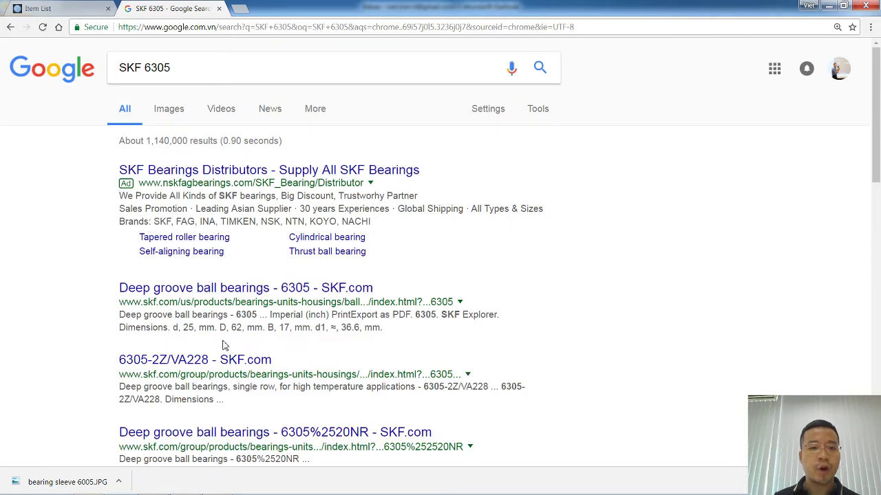
scroll(334, 349, down, 1)
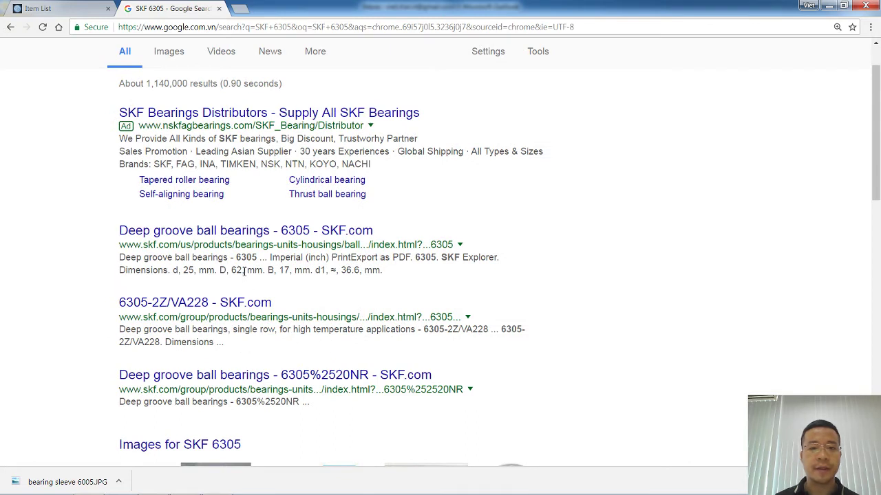
right_click(177, 231)
click(181, 238)
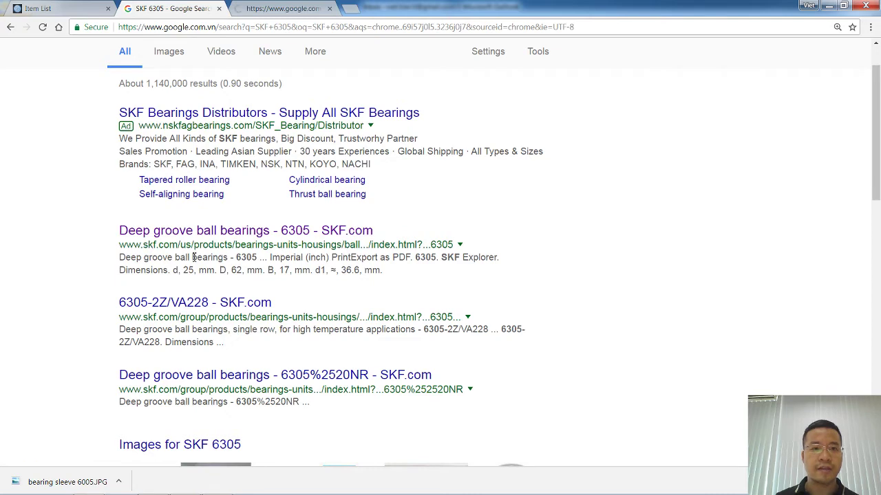
click(248, 8)
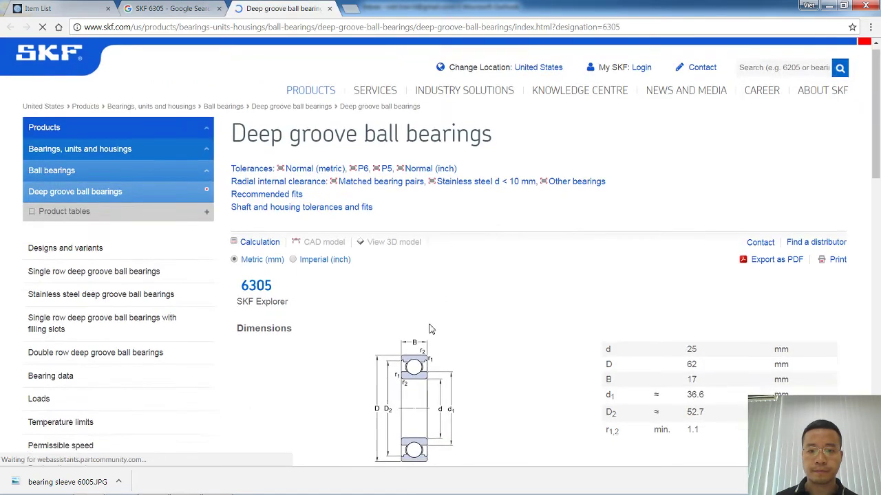
Review the SKF 6305 dimensions and 23.4 kN load rating, and select the page URL.
scroll(429, 329, down, 2)
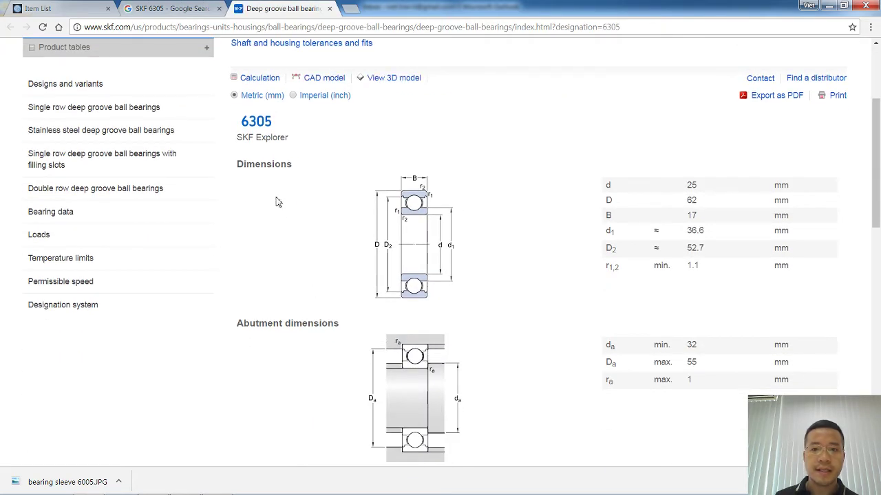
scroll(326, 347, down, 2)
scroll(548, 296, down, 3)
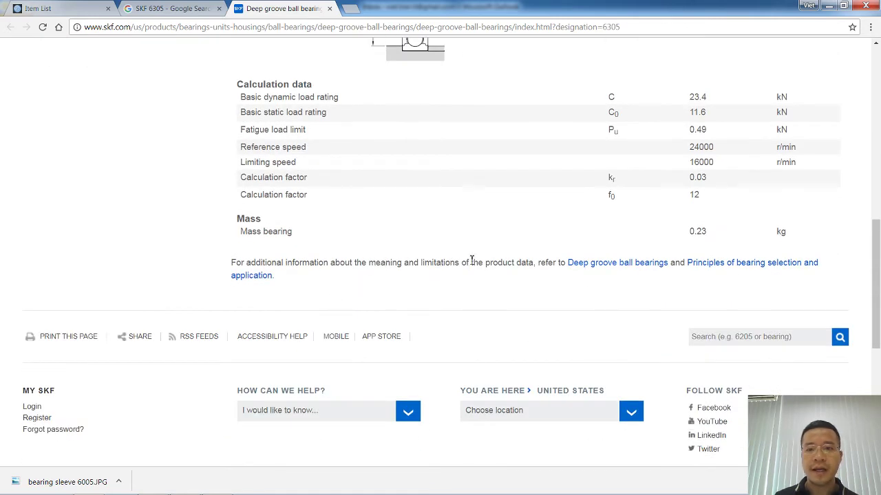
scroll(472, 260, up, 6)
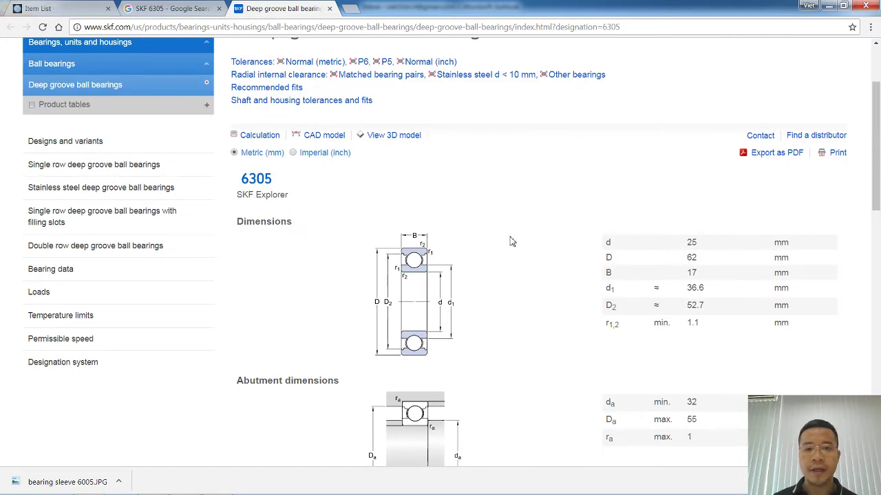
scroll(511, 242, up, 2)
click(227, 27)
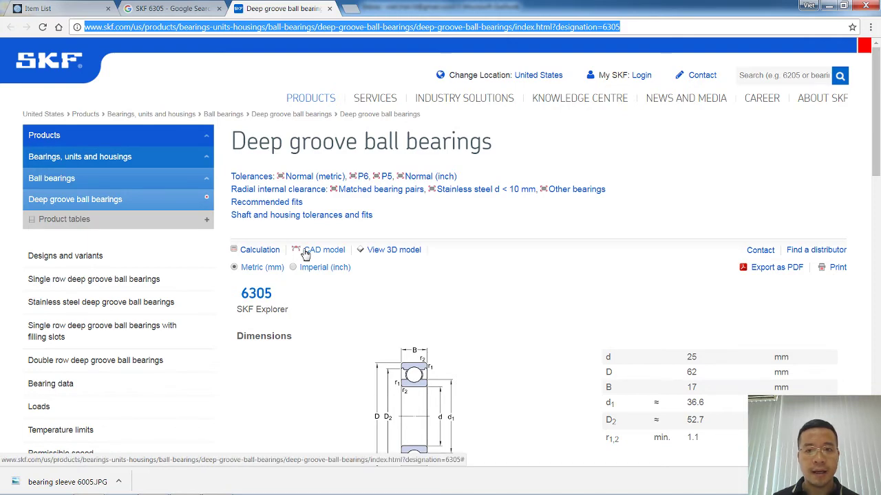
scroll(334, 344, down, 3)
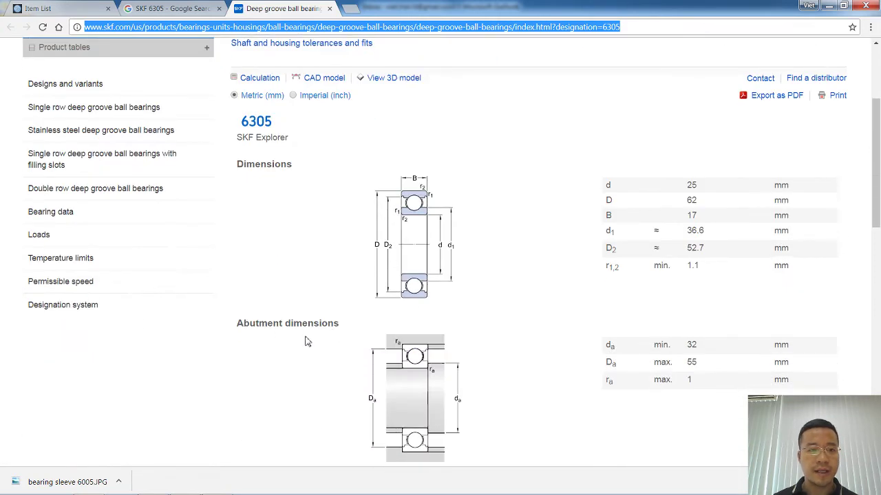
scroll(413, 299, down, 4)
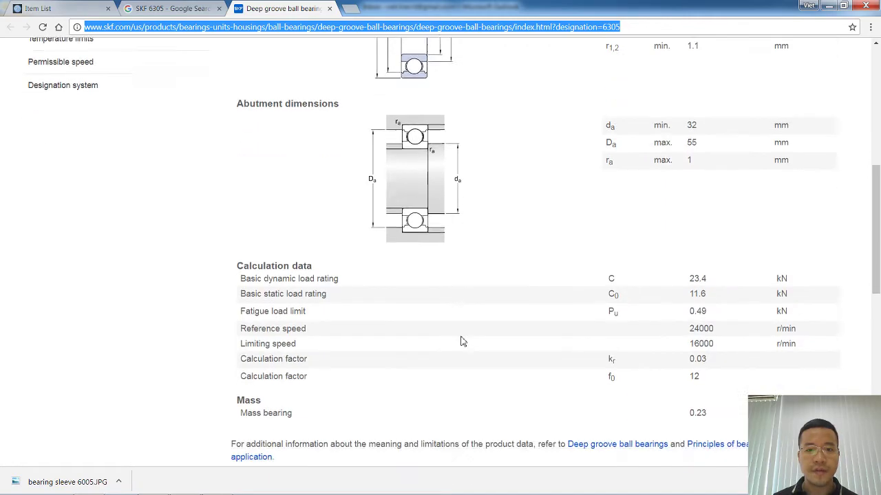
scroll(459, 340, up, 2)
scroll(460, 343, up, 10)
click(173, 8)
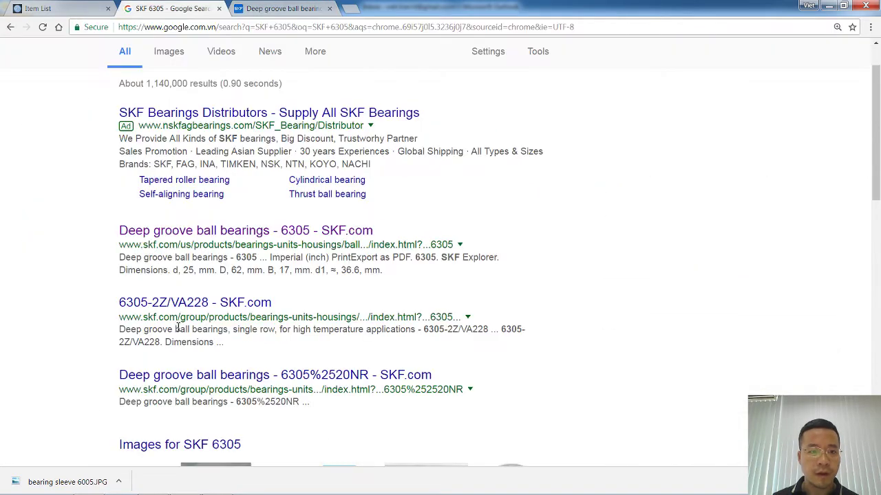
Save an SKF 6305 bearing picture from Google Images as a JPEG.
scroll(222, 334, down, 2)
scroll(210, 344, down, 3)
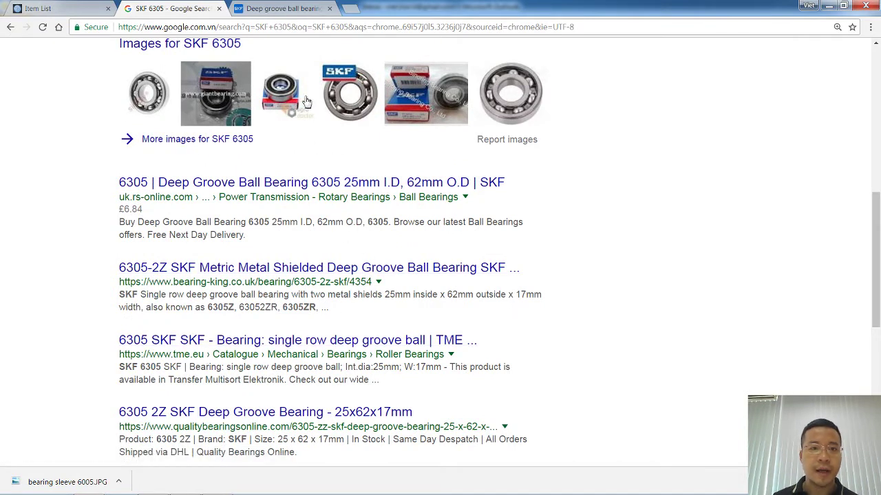
click(349, 94)
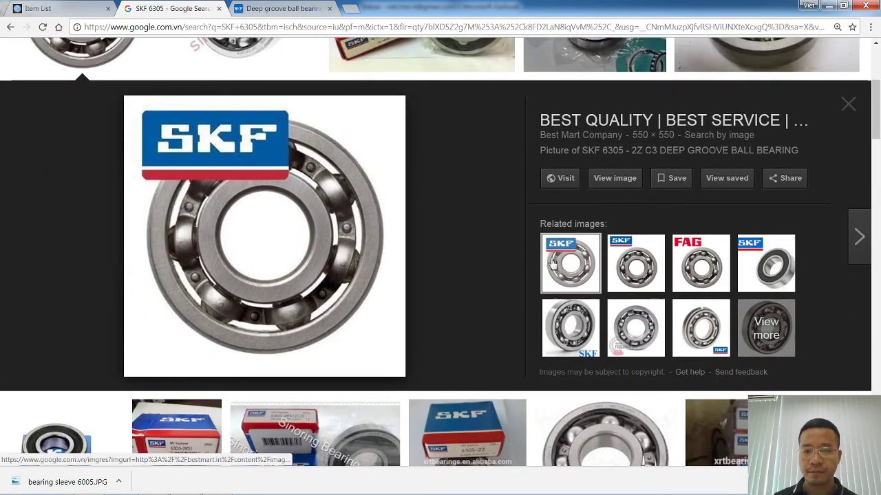
right_click(298, 225)
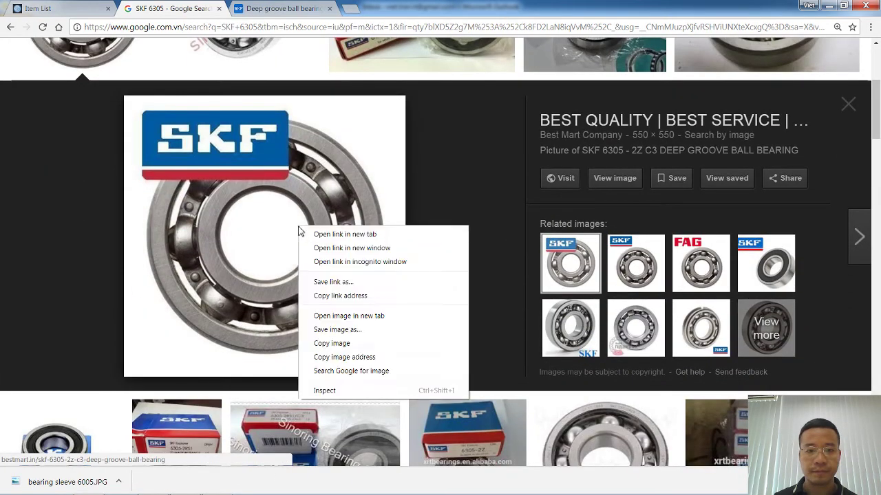
click(347, 329)
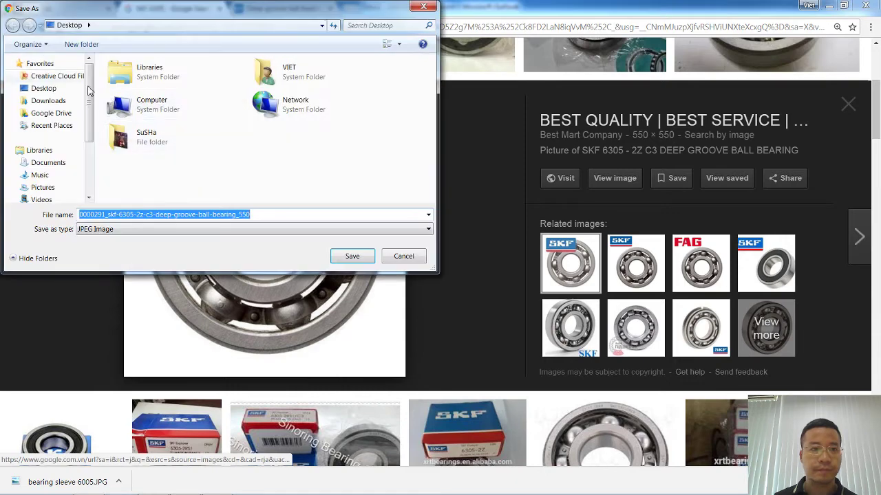
click(351, 255)
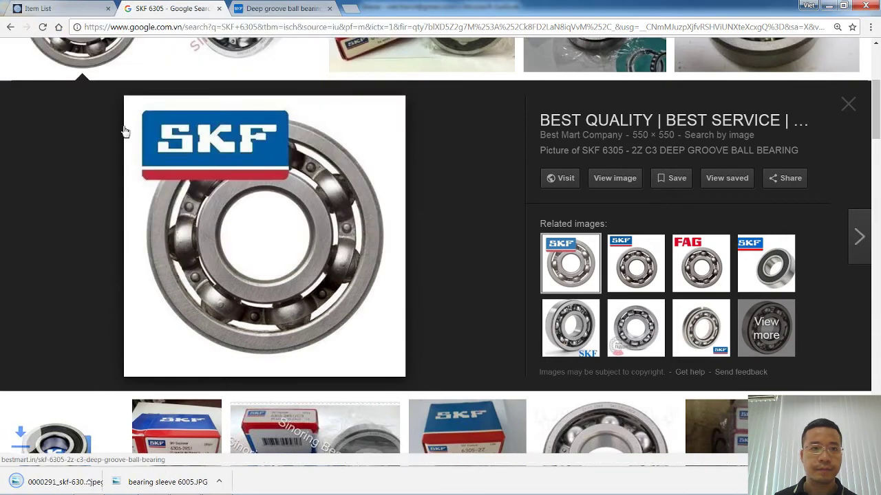
click(69, 8)
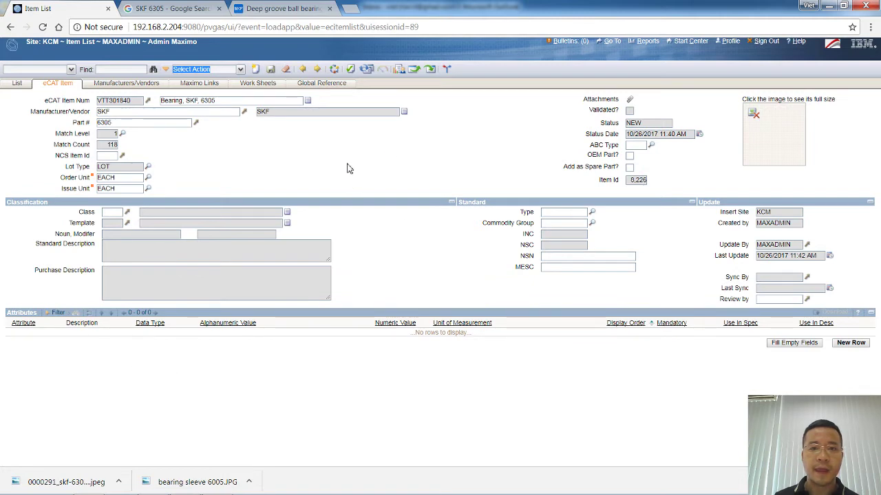
Attach the SKF product page URL as web page 'SKF Link', described 'Manufacturer link'.
click(630, 100)
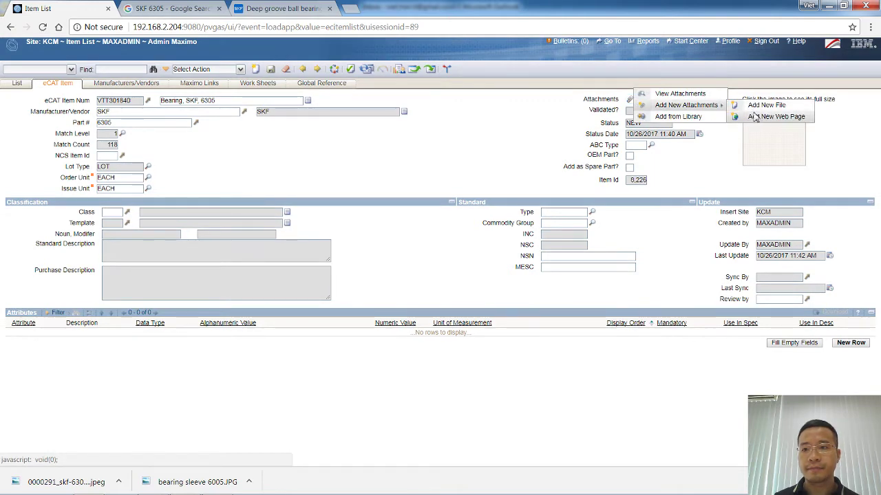
click(757, 119)
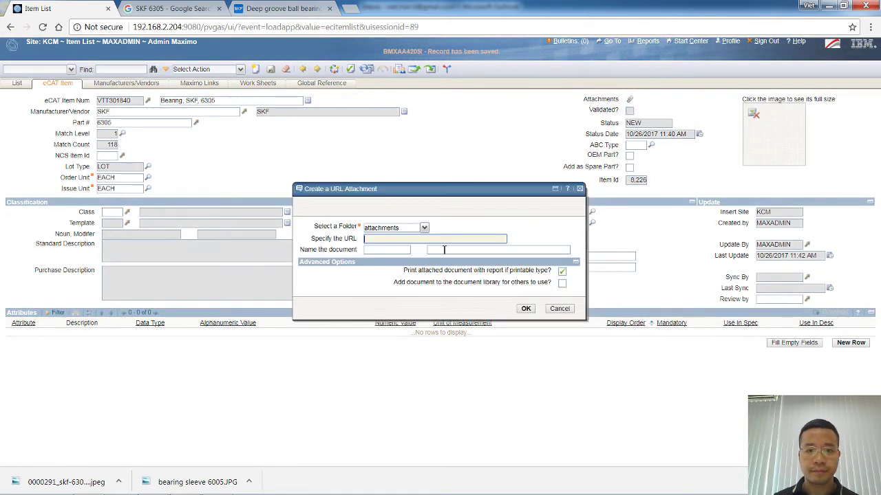
key(ctrl+v)
key(Tab)
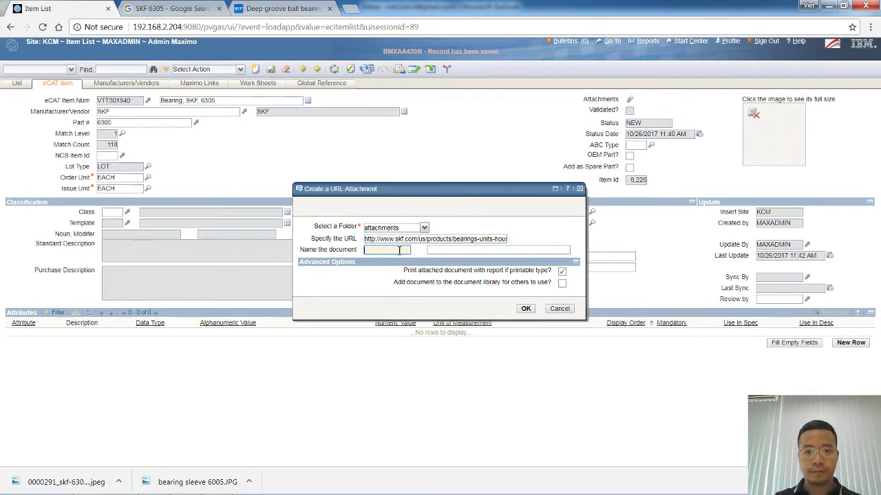
text(SKF )
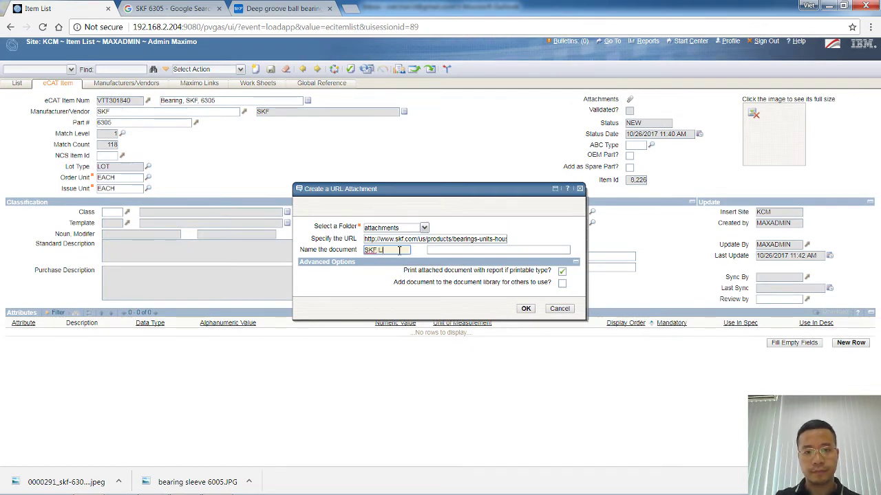
text(Link)
key(Tab)
text(Manu)
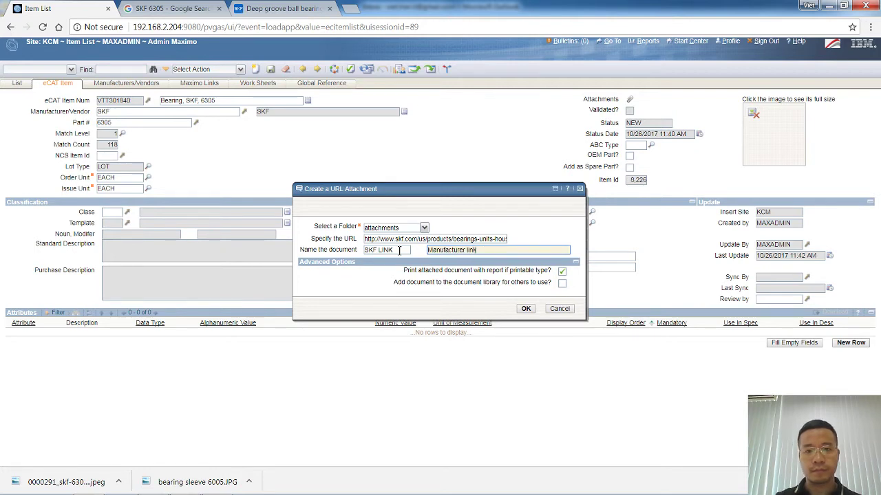
click(523, 309)
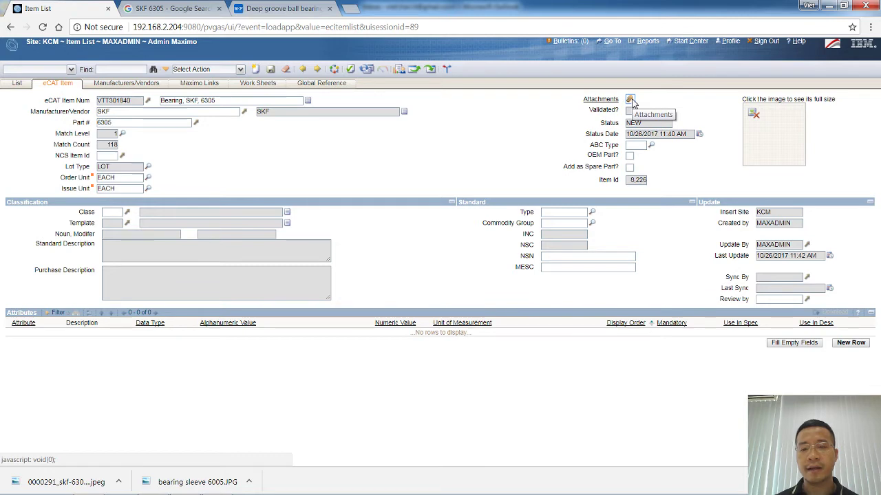
Try attaching the downloaded SKF 6305 JPEG as the item image; Maximo rejects it as not JPG/GIF.
click(237, 70)
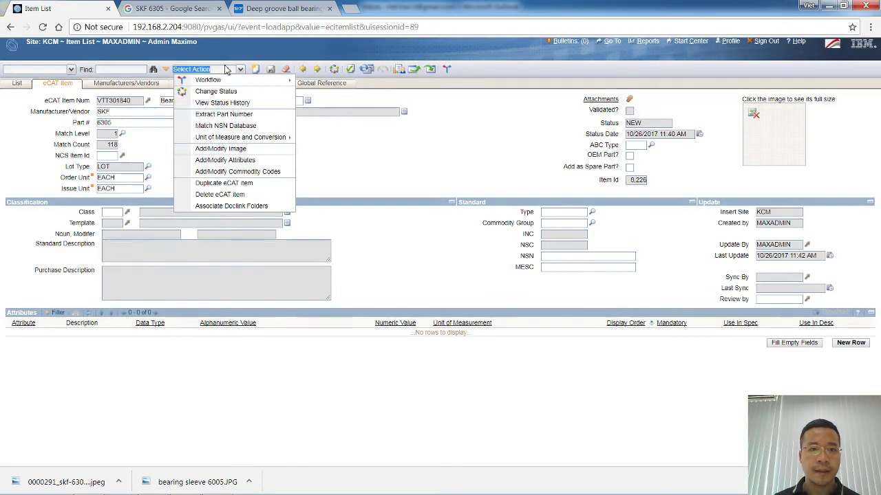
click(220, 149)
click(391, 270)
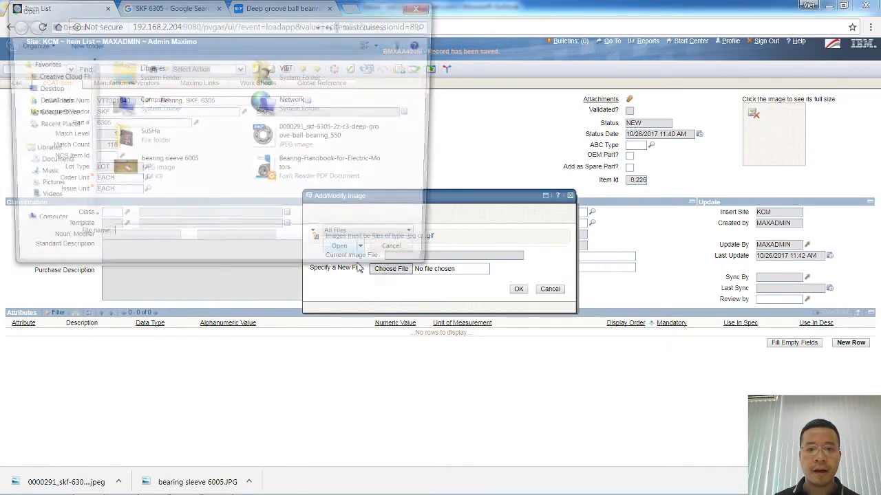
double_click(391, 143)
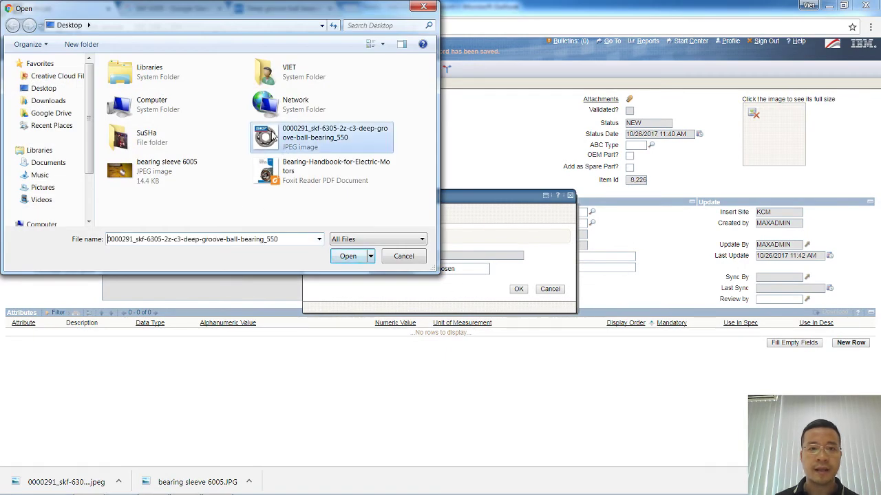
click(517, 290)
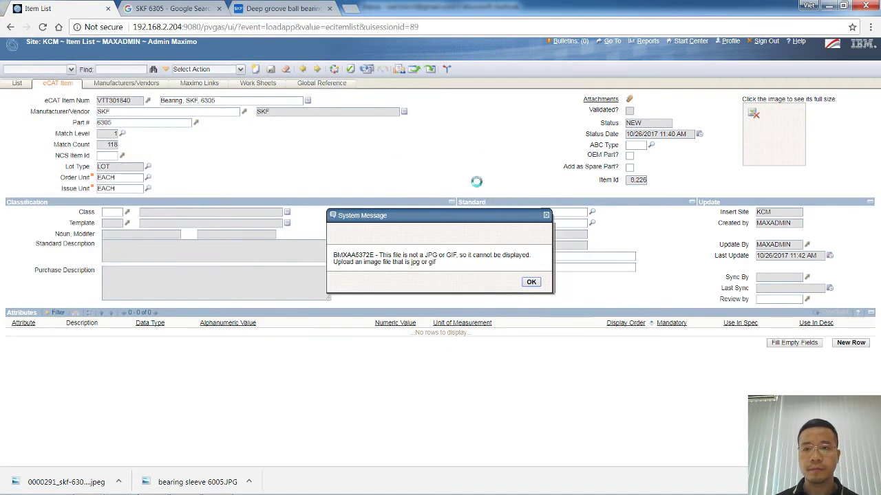
click(531, 282)
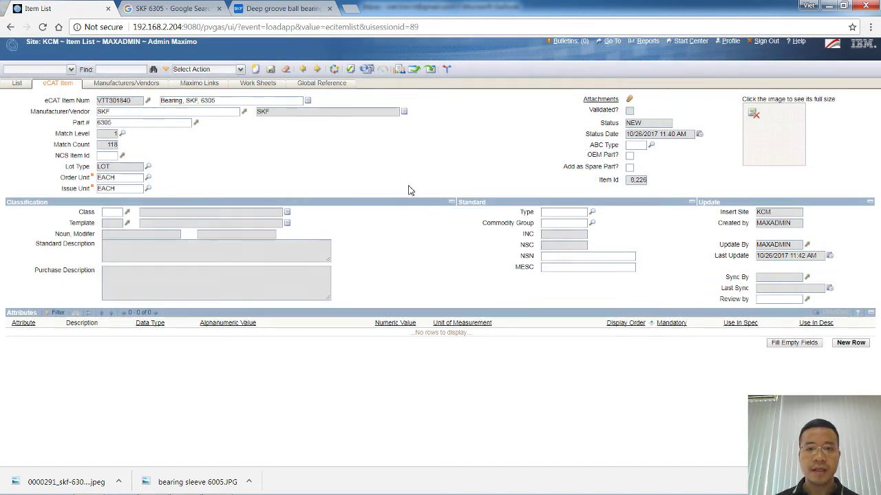
click(278, 8)
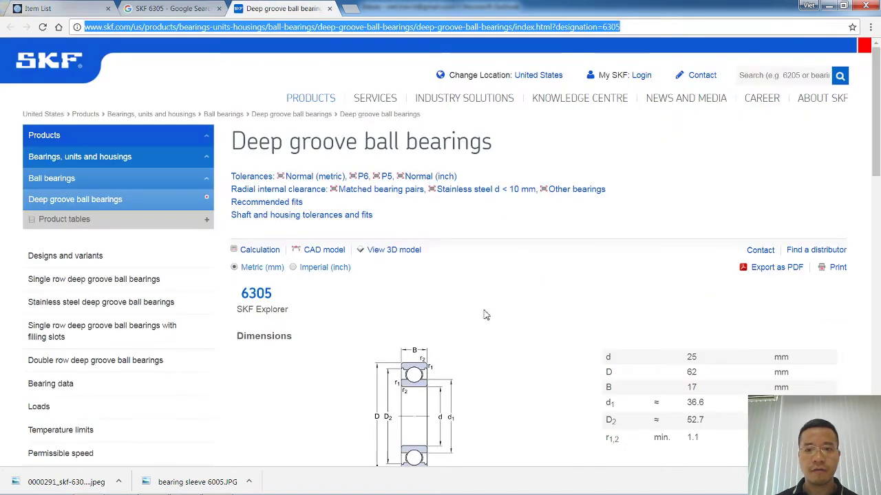
Save the FAG deep groove bearing picture from Google Images as images.jpg.
click(173, 8)
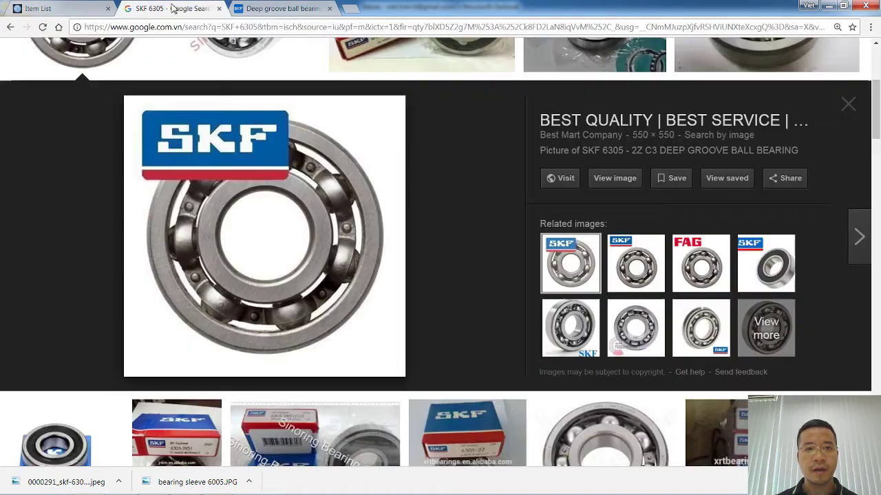
click(713, 276)
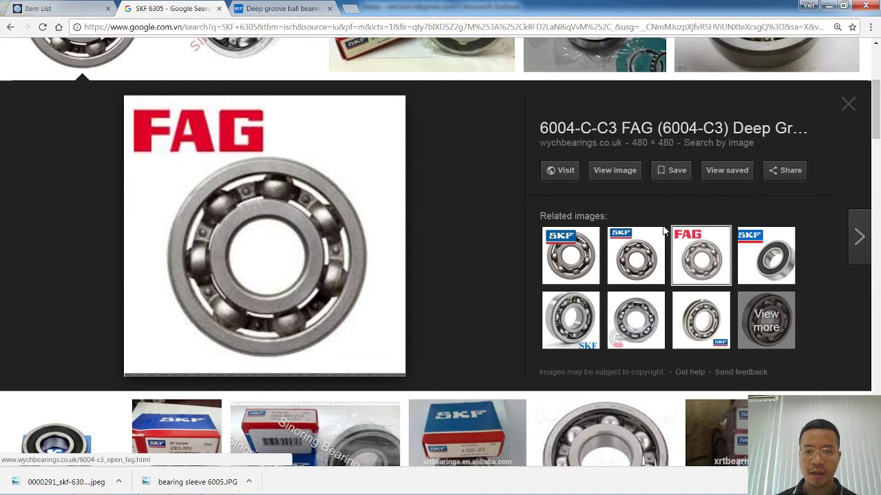
right_click(214, 181)
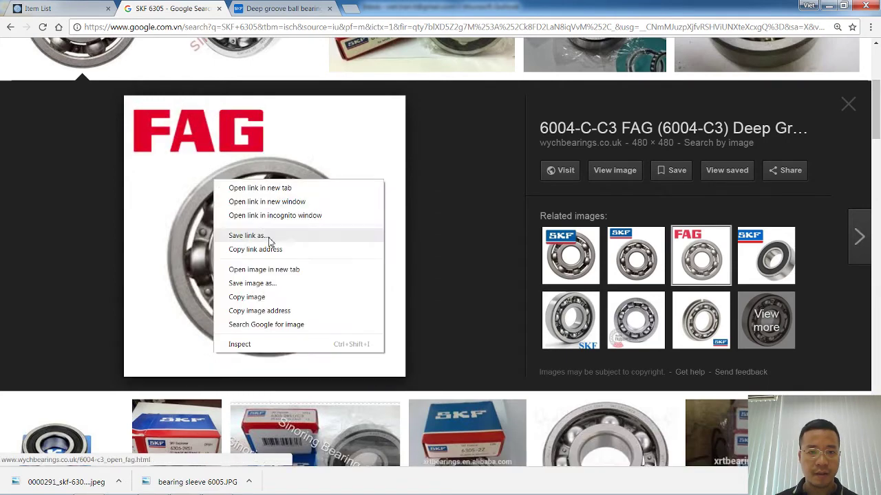
click(271, 283)
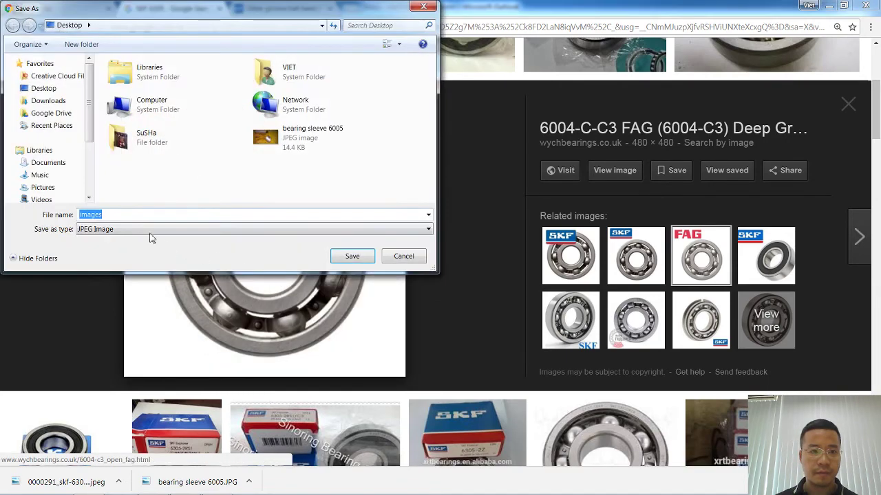
click(351, 256)
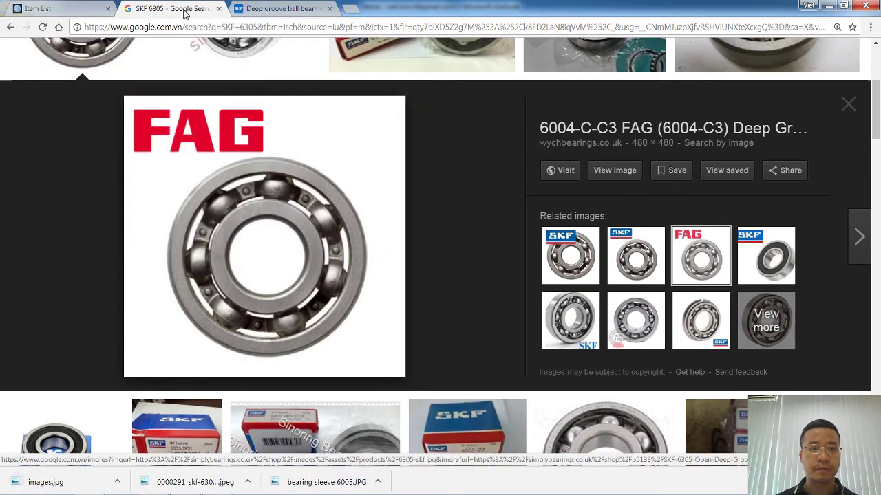
click(77, 6)
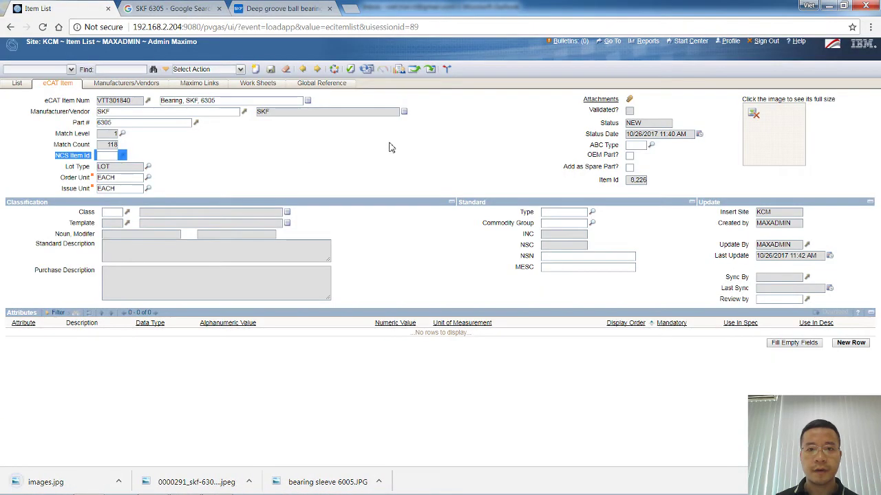
Upload images.jpg as the item image so the FAG bearing picture is displayed.
click(240, 69)
click(239, 148)
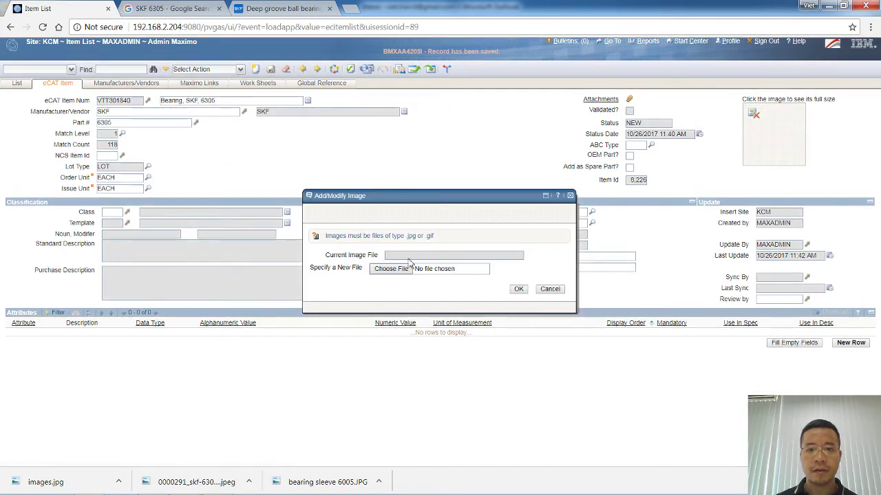
click(406, 273)
double_click(180, 209)
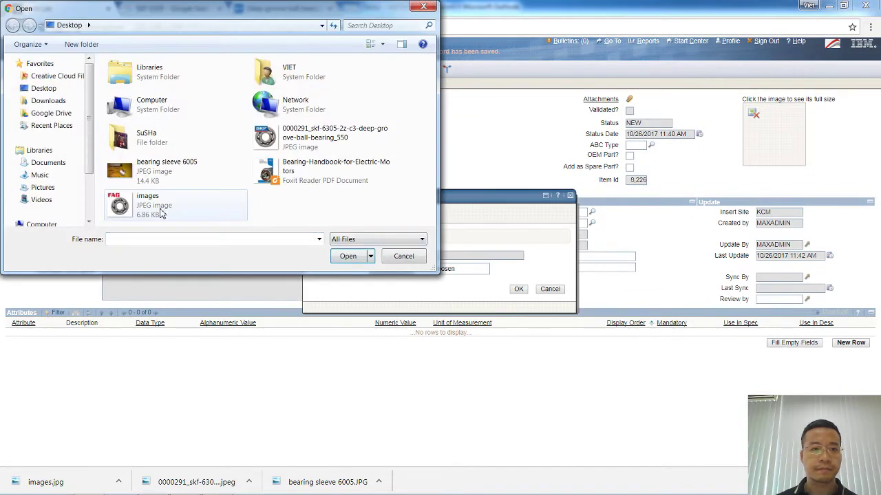
click(519, 289)
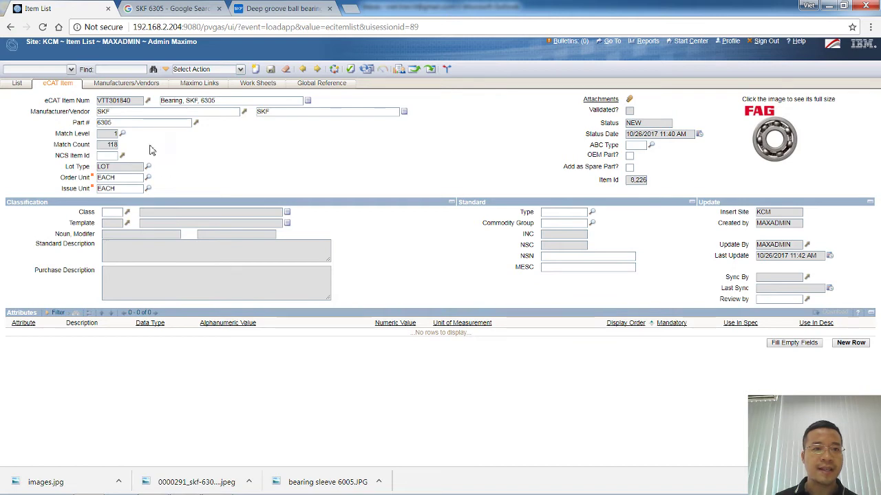
double_click(102, 149)
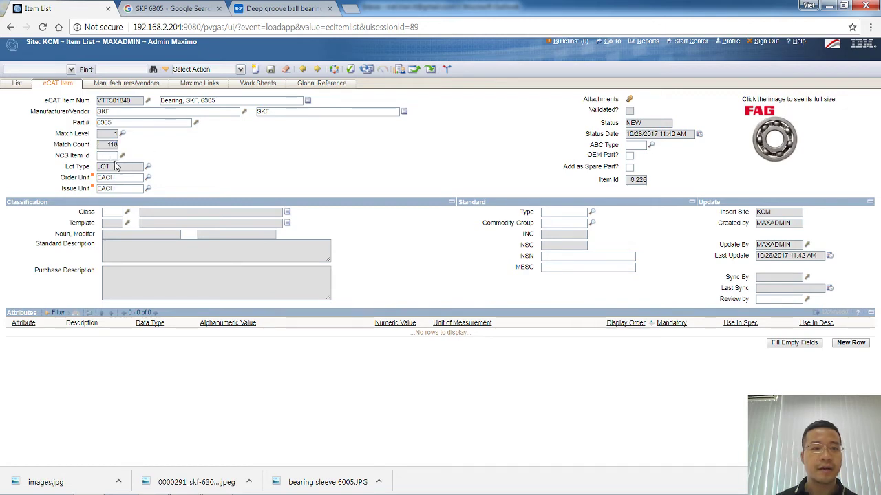
click(109, 157)
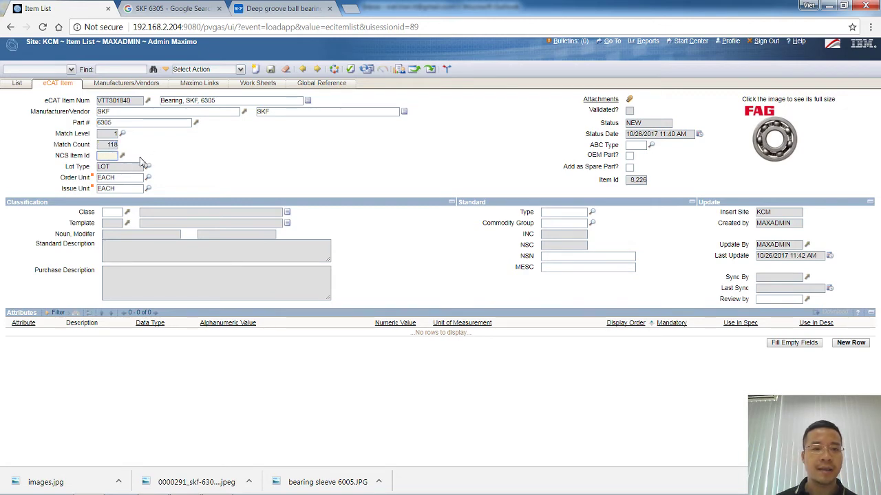
List the 118 matched NSNs for NCS Item Id and page forward through them.
click(122, 156)
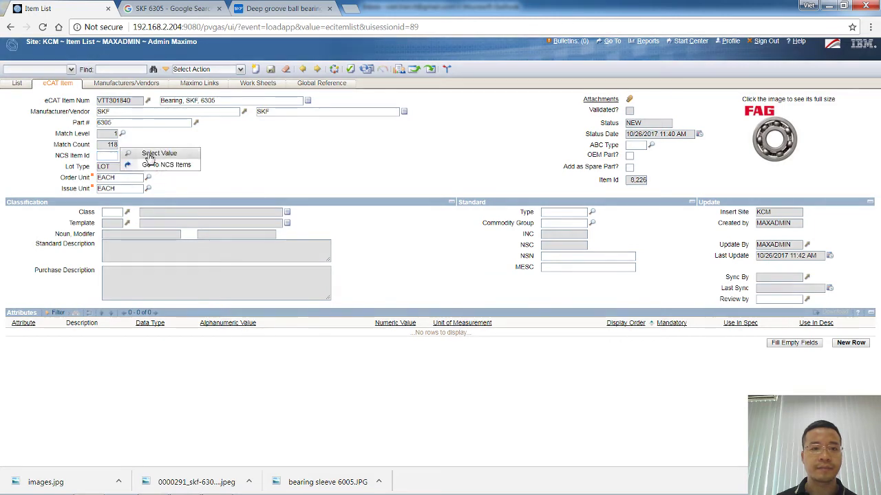
click(150, 154)
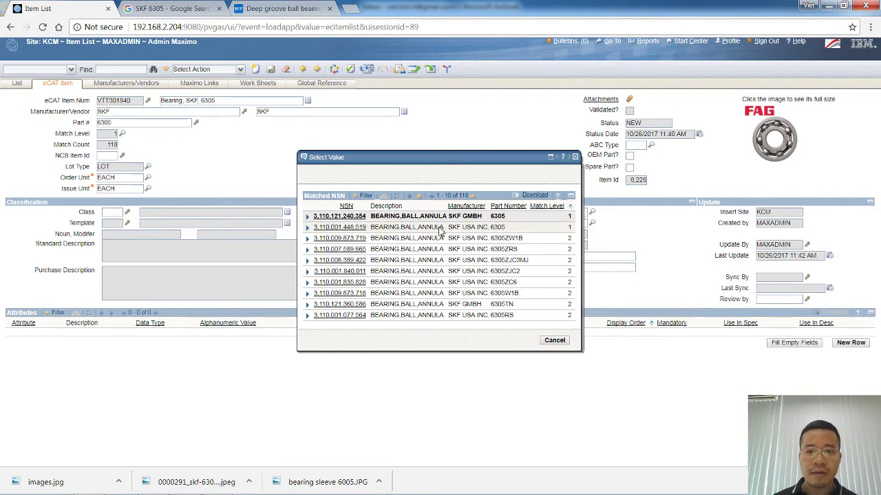
click(472, 197)
click(474, 197)
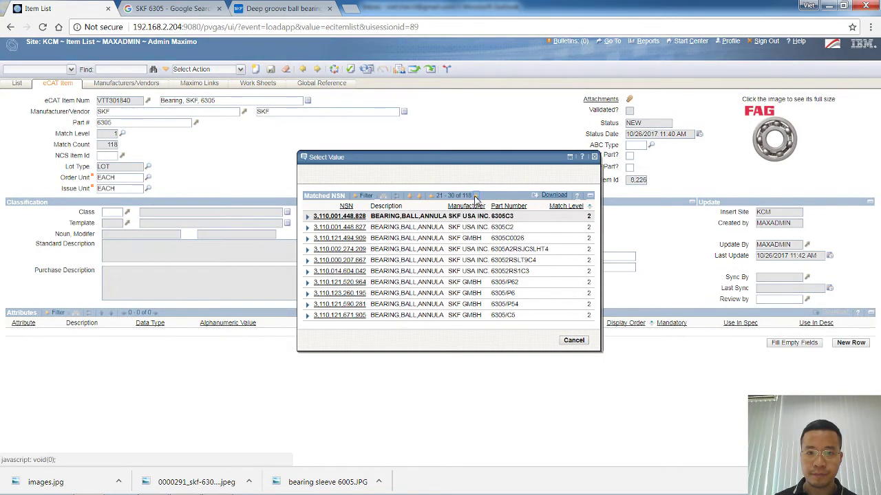
click(477, 197)
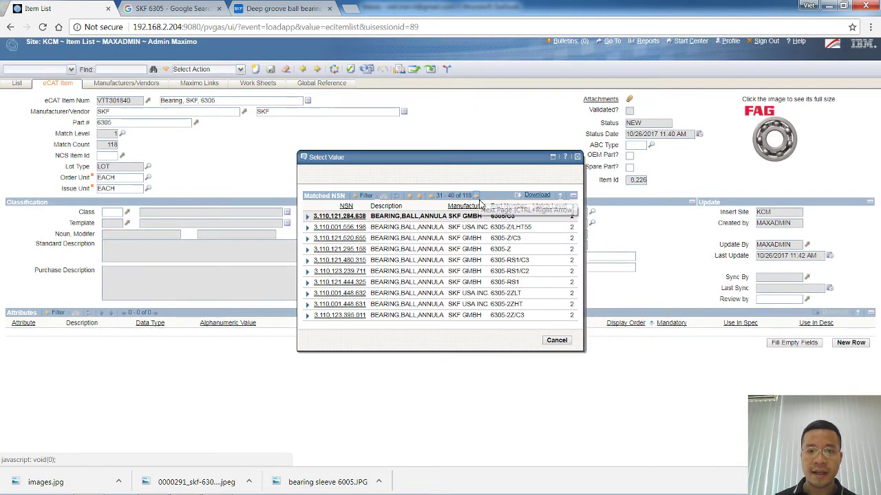
click(475, 196)
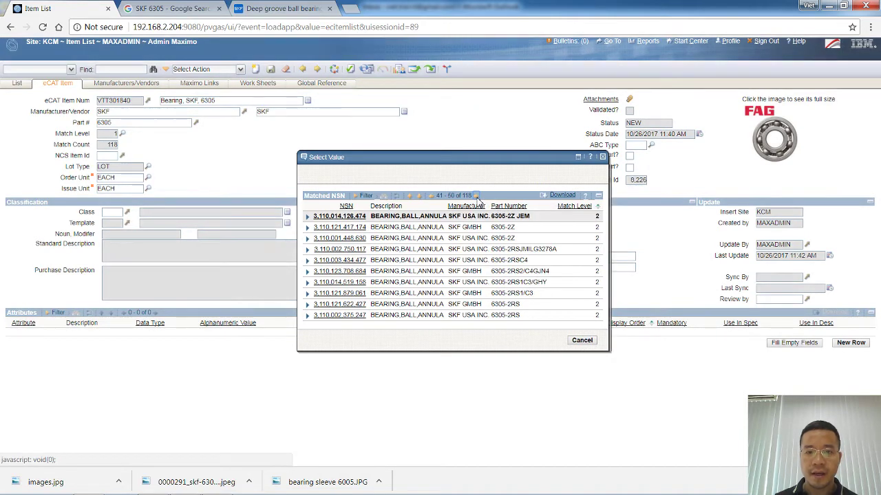
click(476, 197)
click(475, 196)
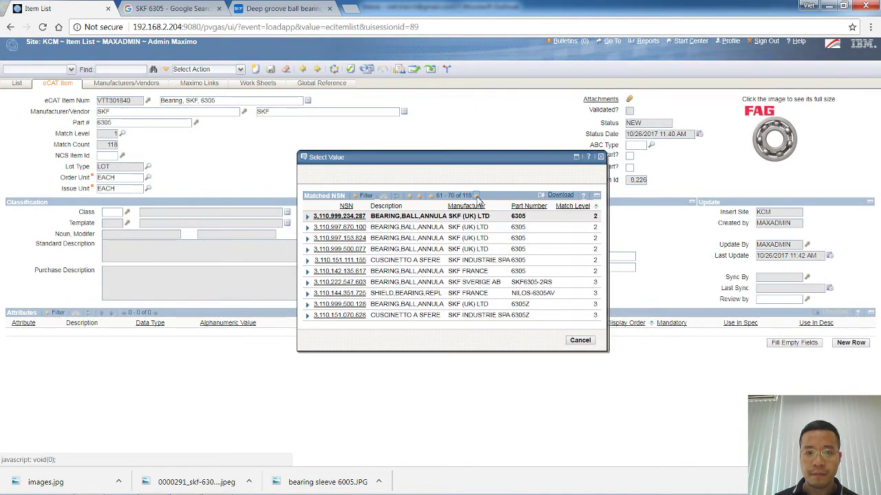
click(475, 196)
click(476, 196)
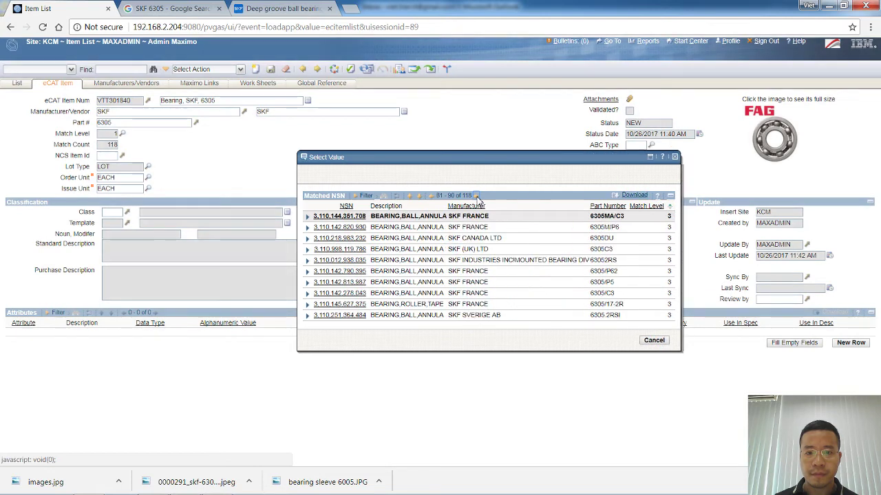
Page back to the first page of matches, 1 - 10 of 118.
click(430, 197)
click(430, 197)
click(430, 197)
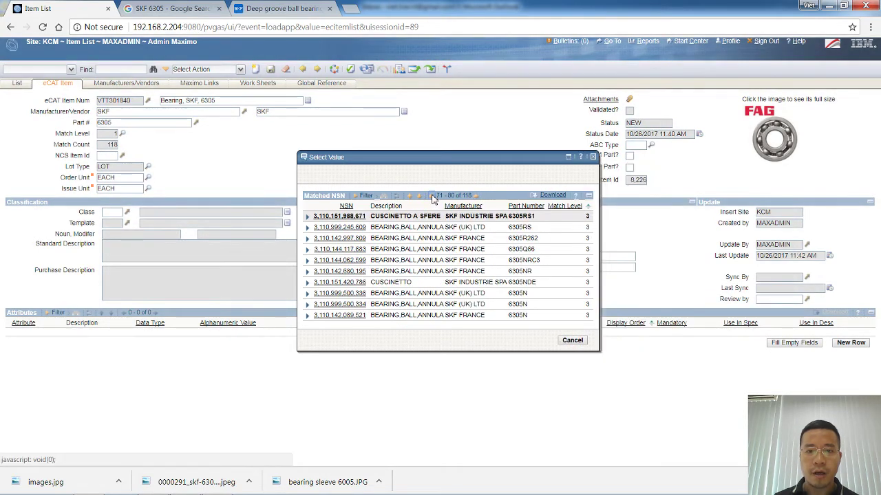
click(430, 197)
click(430, 196)
click(430, 198)
click(432, 199)
click(432, 198)
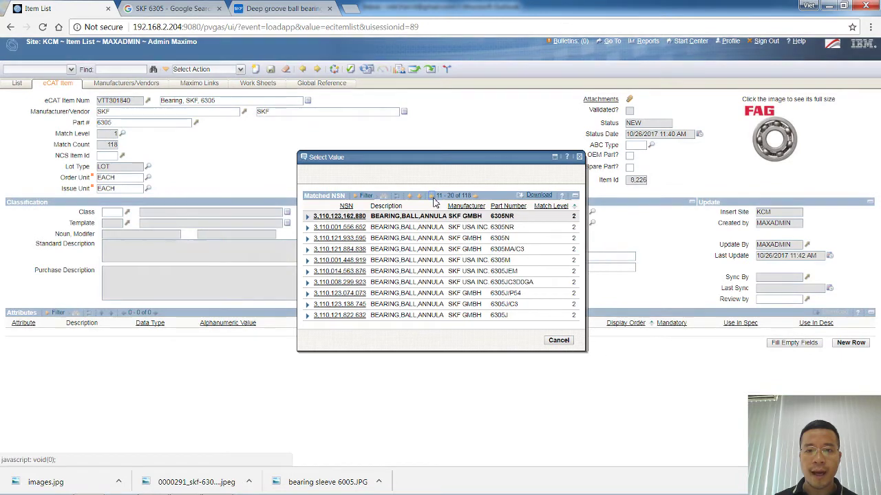
click(431, 197)
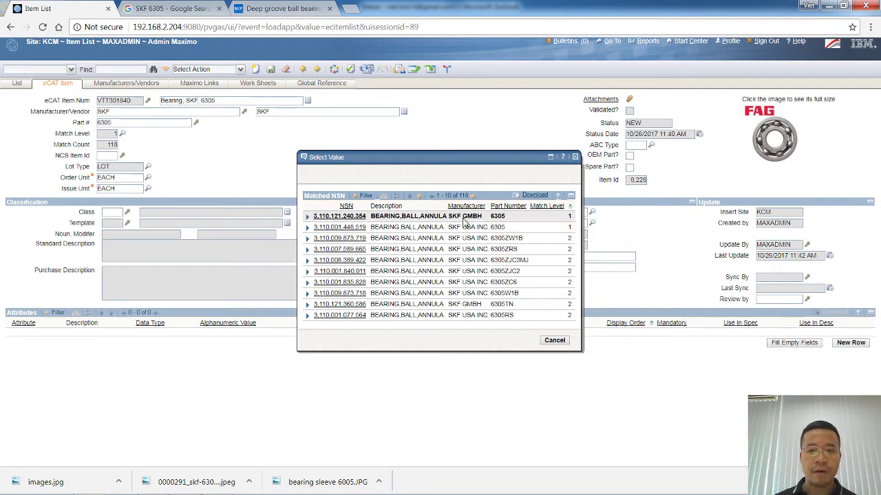
Open the NCS Items record for the top SKF GMBH 6305 match's NSN.
click(307, 216)
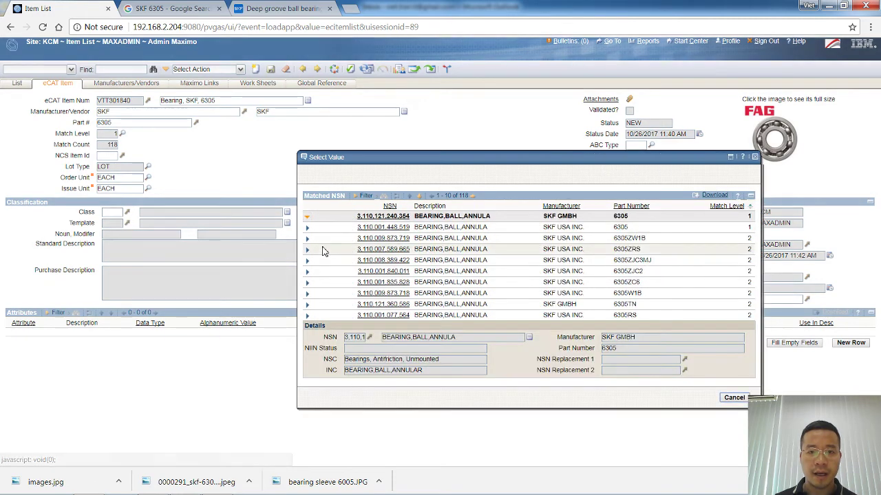
click(370, 338)
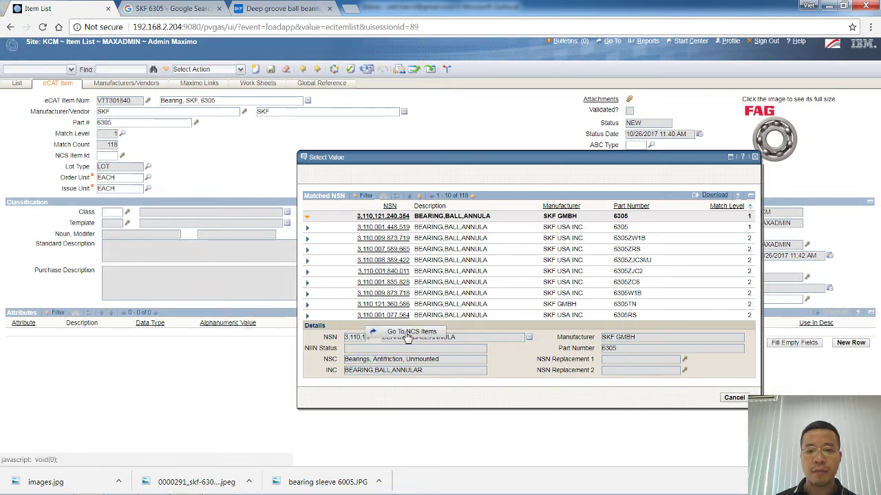
click(409, 333)
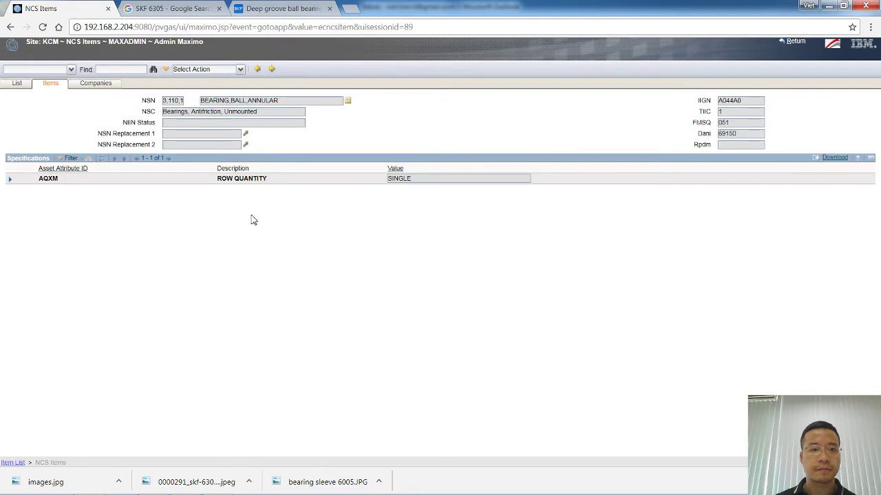
Review the NSN's company references (SKF B.V., SKF SVERIGE AB, DAIMLER AG) and return to the eCAT item.
click(96, 83)
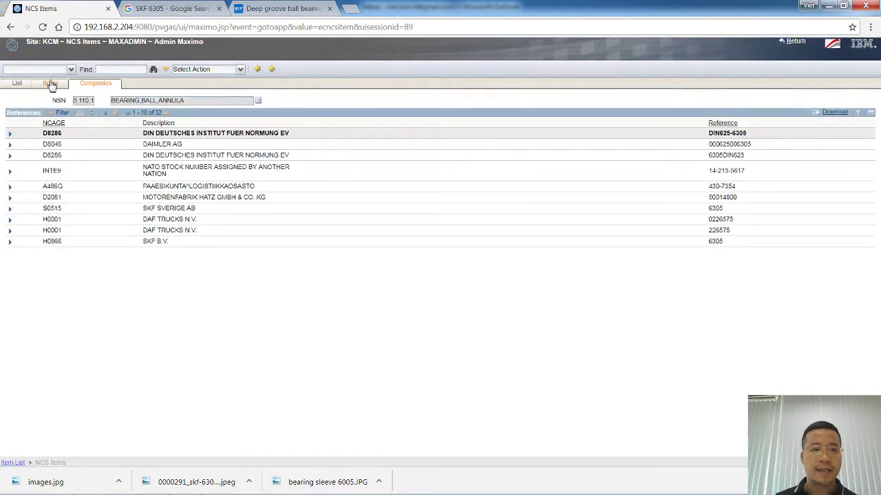
click(50, 83)
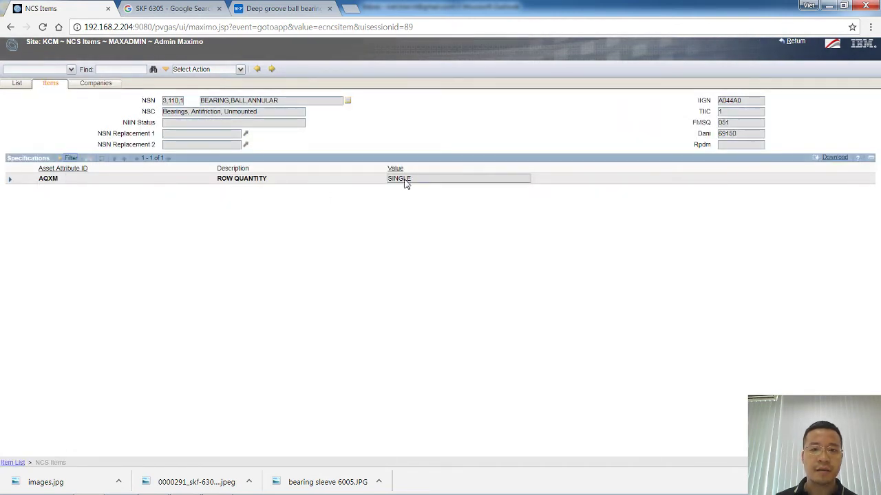
click(97, 85)
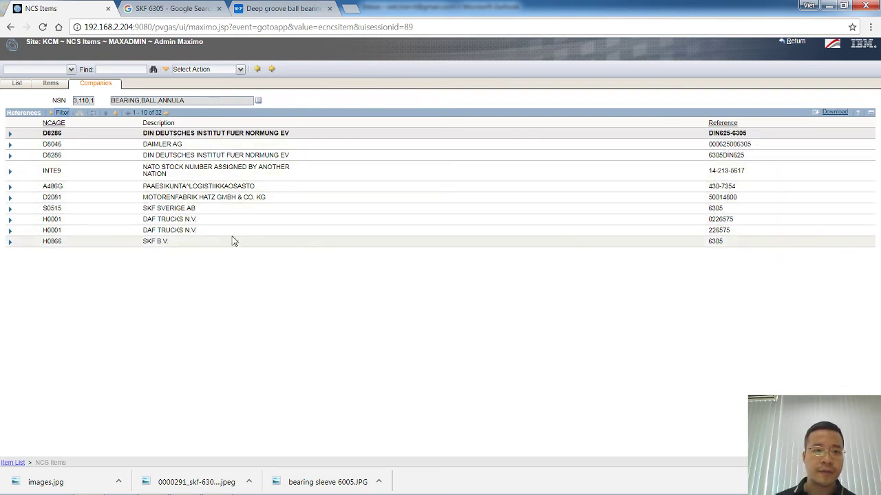
click(720, 242)
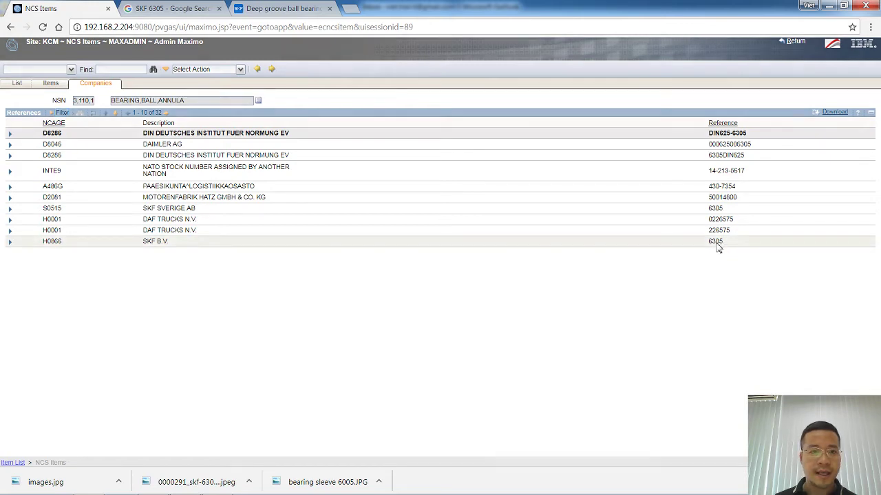
click(723, 209)
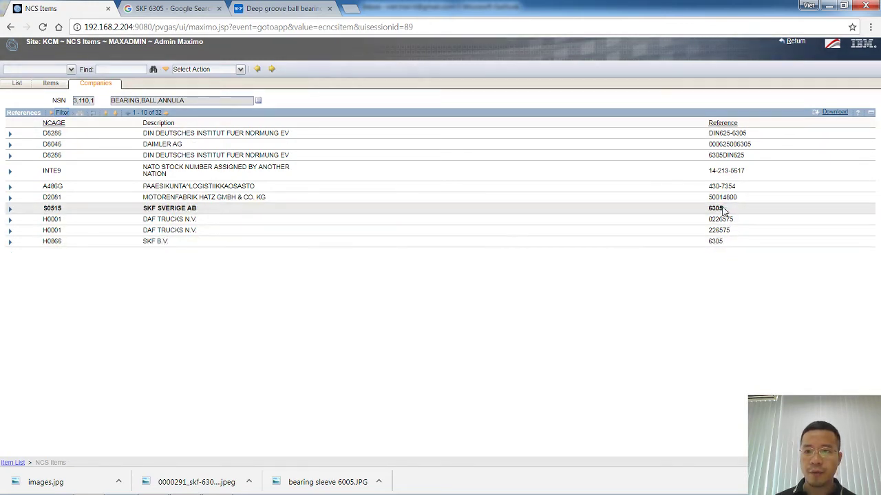
click(721, 157)
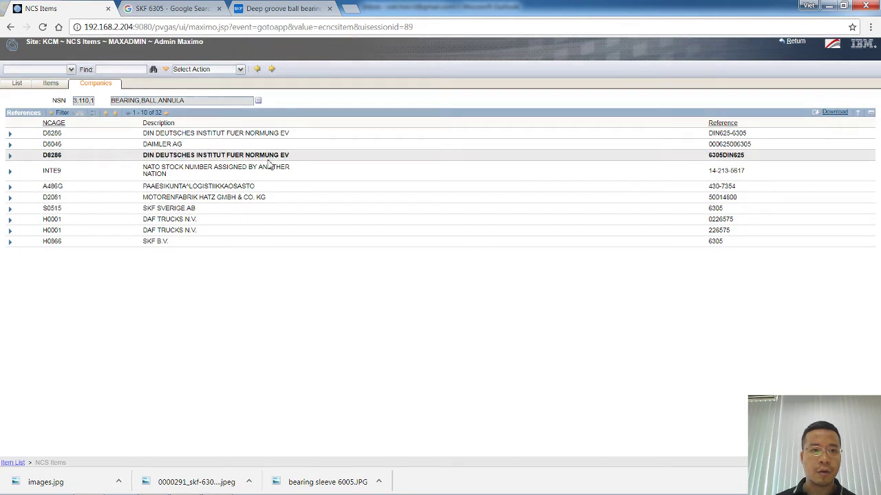
click(150, 146)
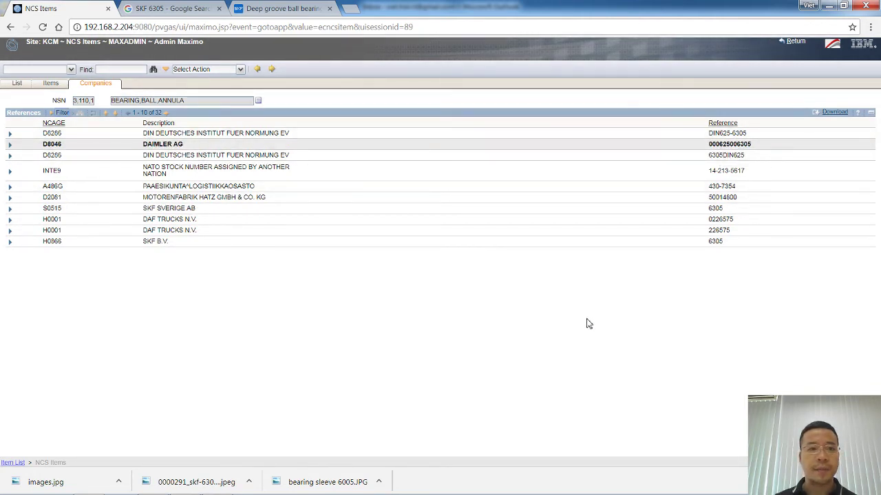
click(54, 85)
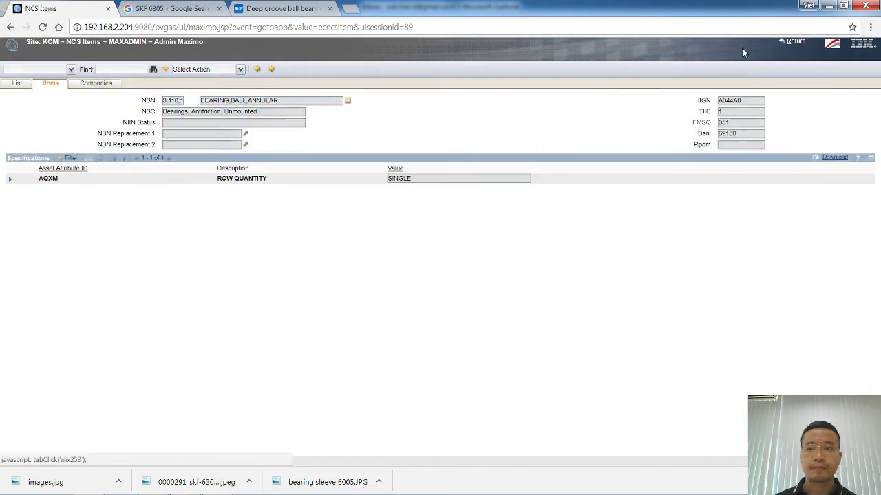
click(798, 42)
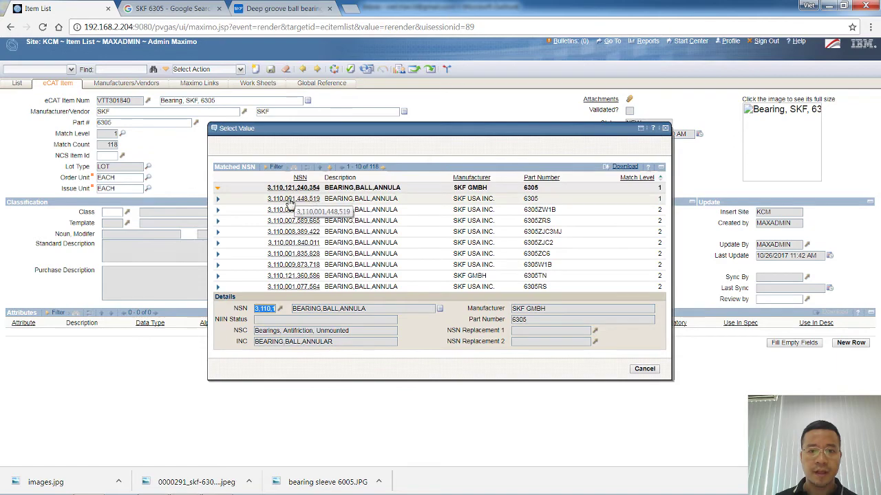
Open the NCS Items record for the second match, SKF USA INC. 6305.
click(219, 200)
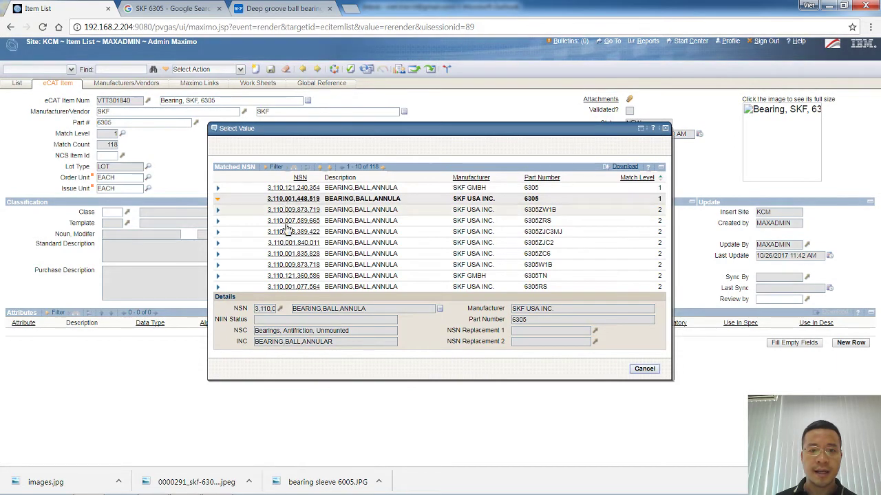
click(281, 309)
click(309, 309)
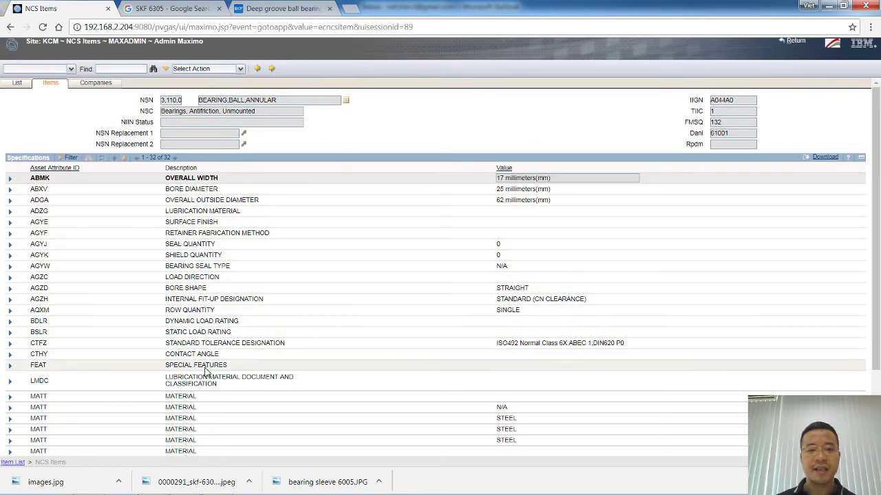
Check the SKF USA INC. NSN's 186 company references, then return to the eCAT item.
scroll(204, 390, down, 3)
scroll(204, 389, up, 5)
click(86, 83)
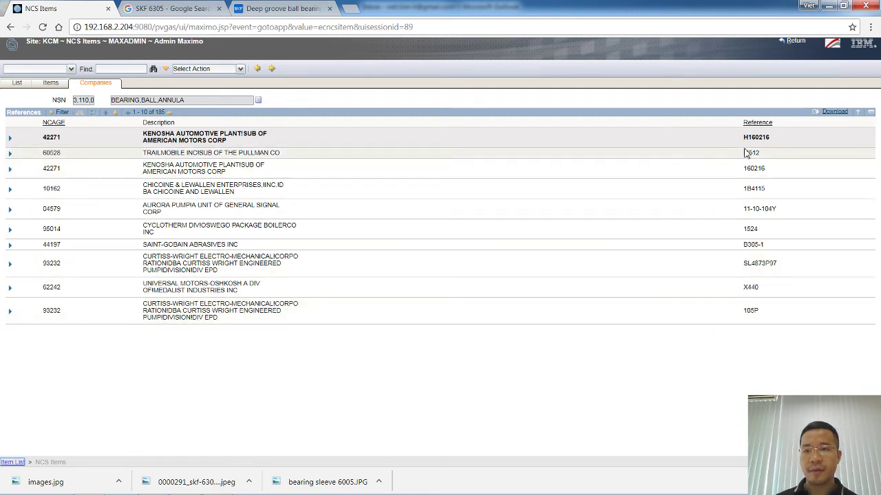
click(796, 42)
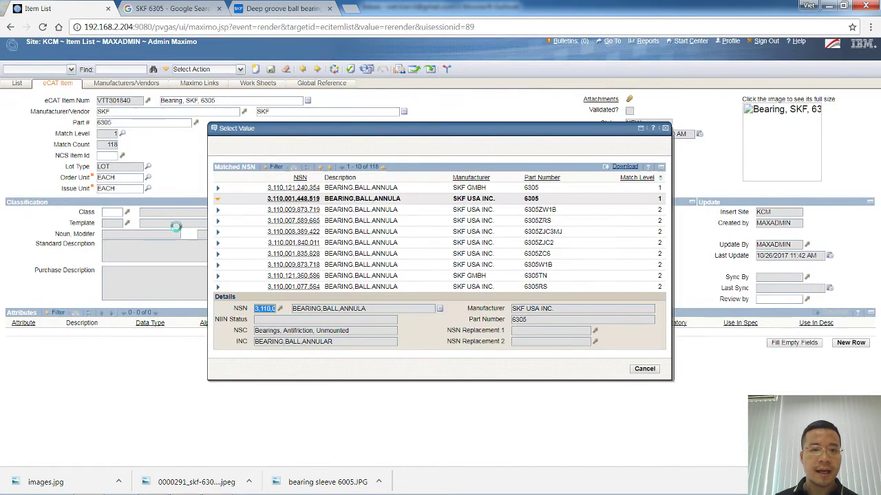
click(293, 200)
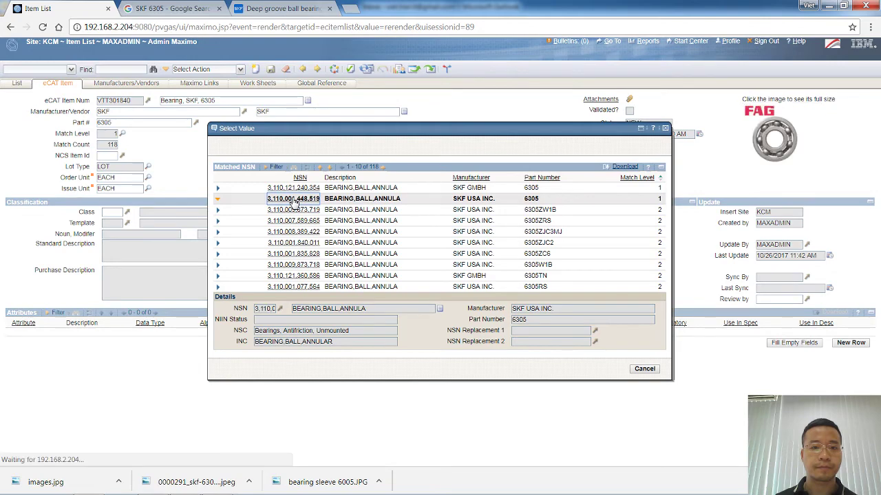
scroll(332, 191, down, 2)
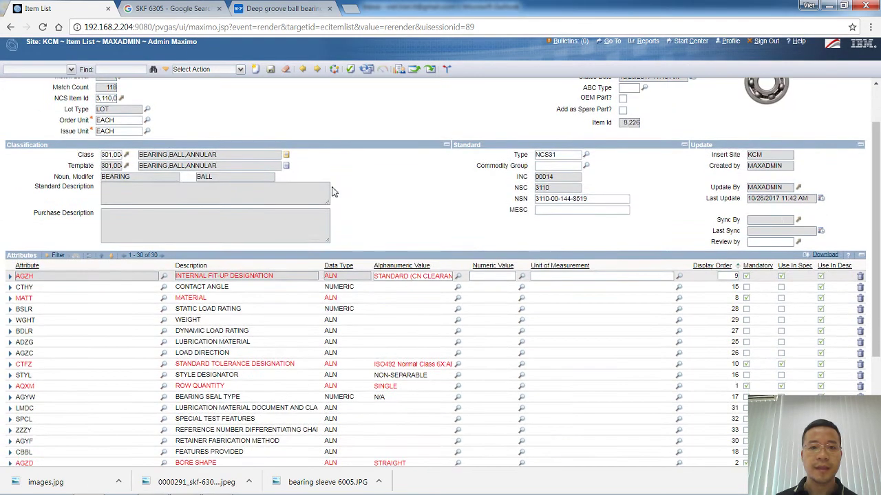
scroll(306, 161, down, 2)
scroll(135, 179, up, 2)
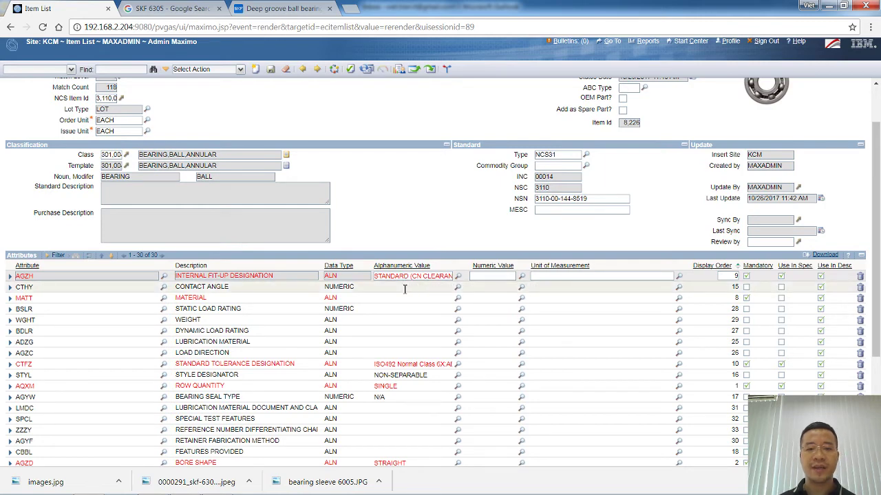
scroll(404, 289, down, 3)
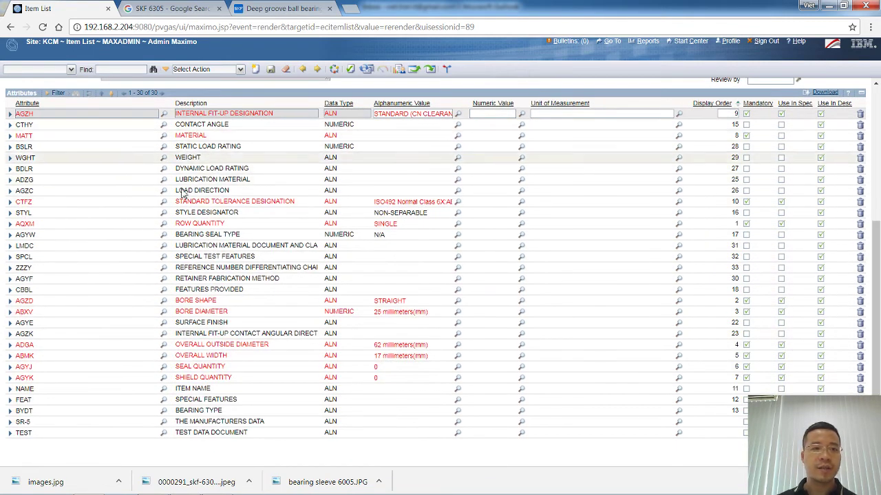
scroll(279, 139, up, 1)
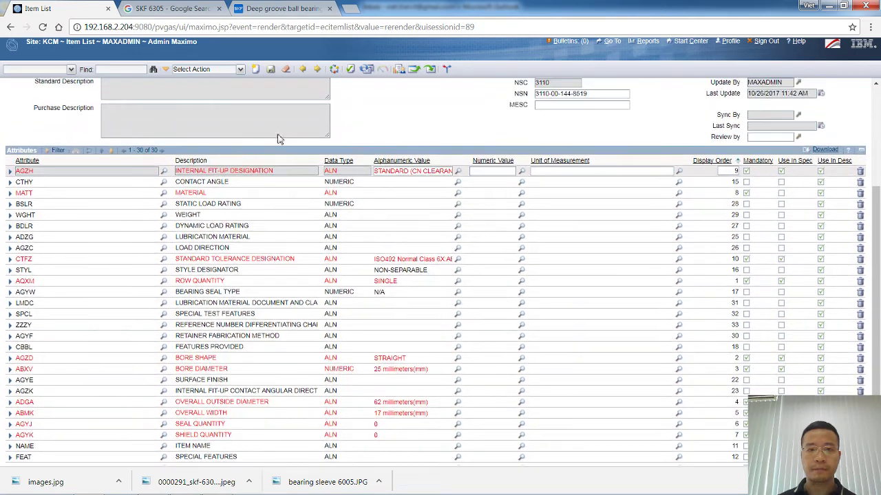
click(276, 71)
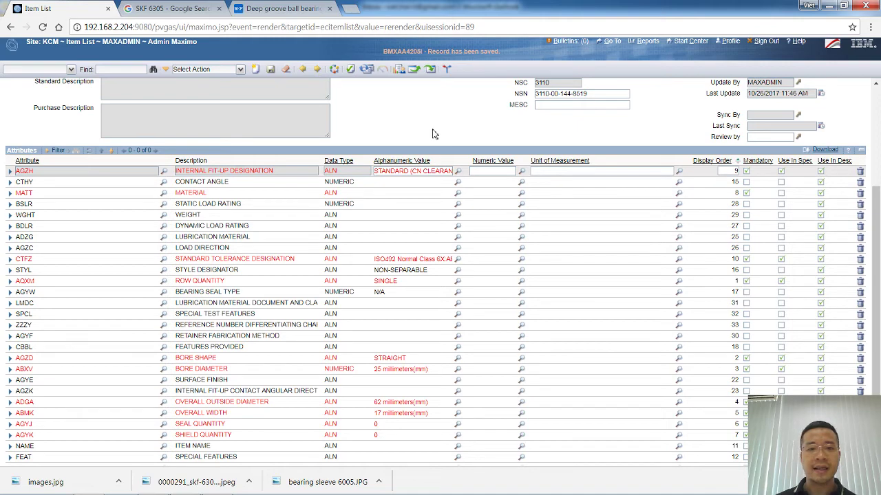
scroll(406, 289, down, 1)
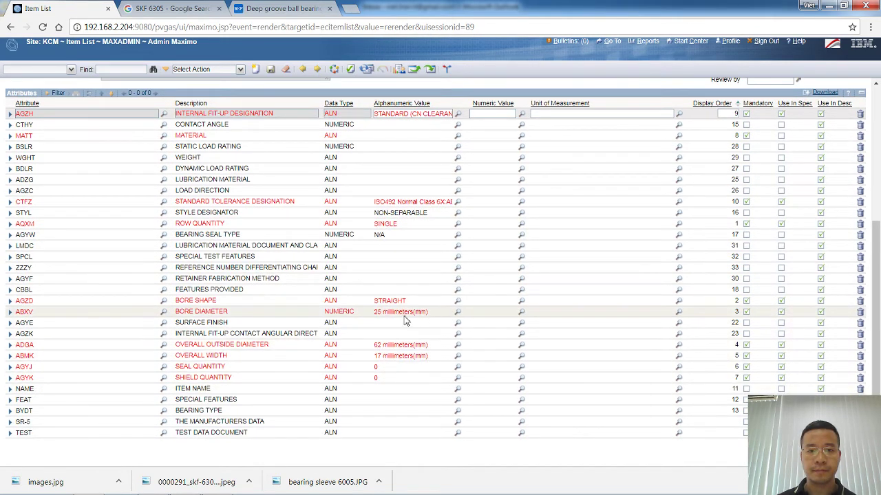
Set the BORE DIAMETER attribute to 25 and save the record.
click(490, 311)
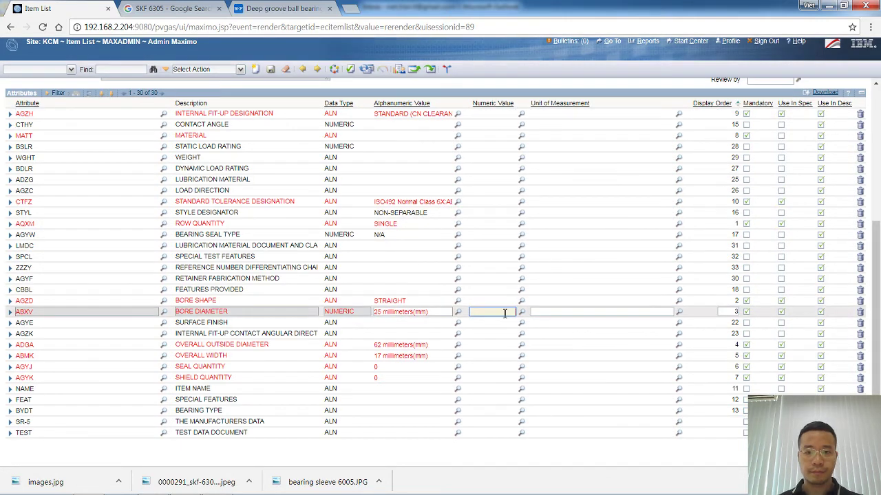
text(25)
key(Tab)
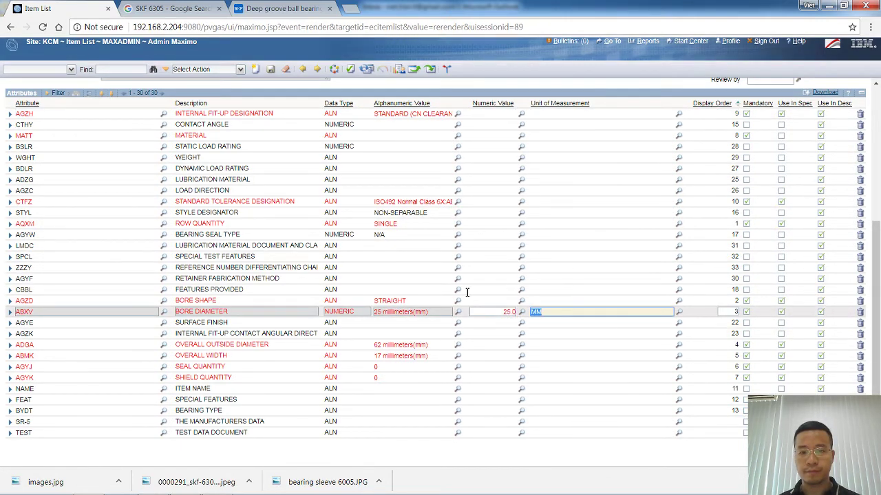
click(272, 71)
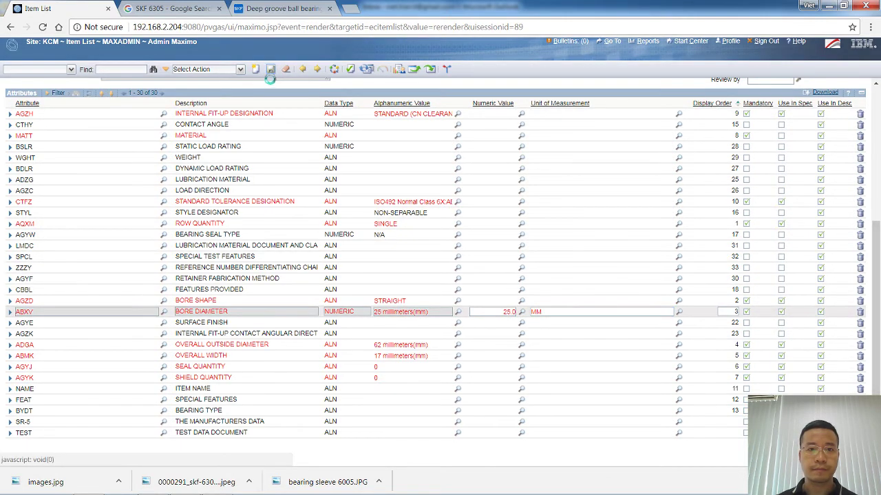
Validate the item, set MATERIAL to Stainless Steel, save, and validate again.
click(350, 69)
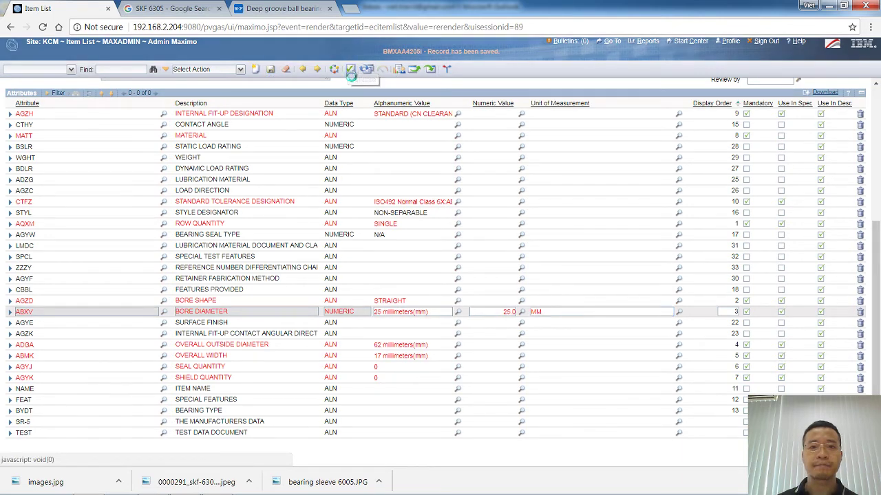
click(532, 284)
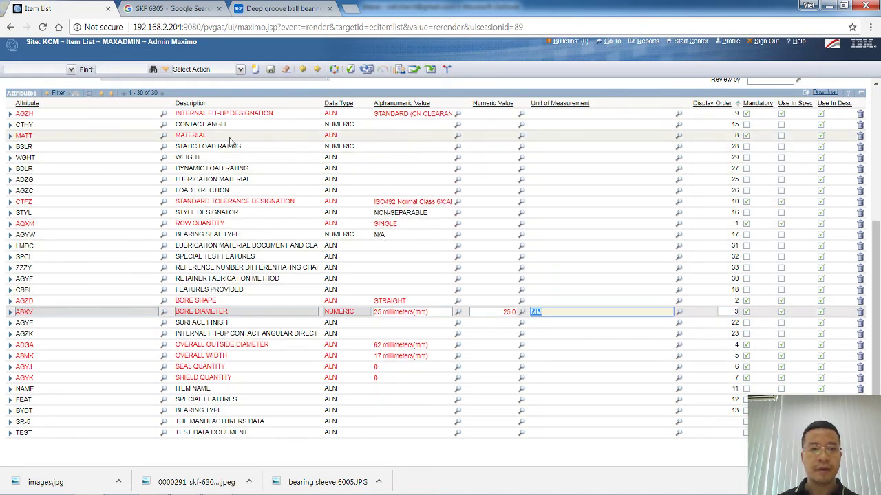
click(176, 140)
click(397, 252)
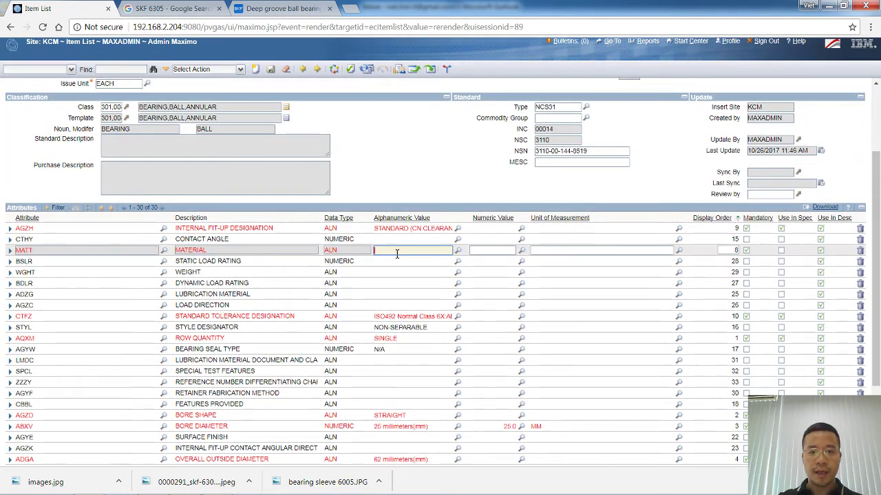
text(Sta)
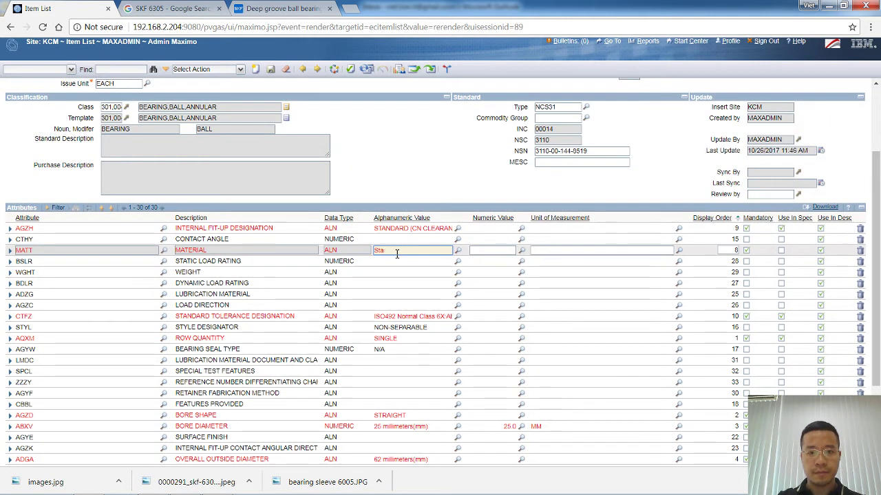
text(inless Steel)
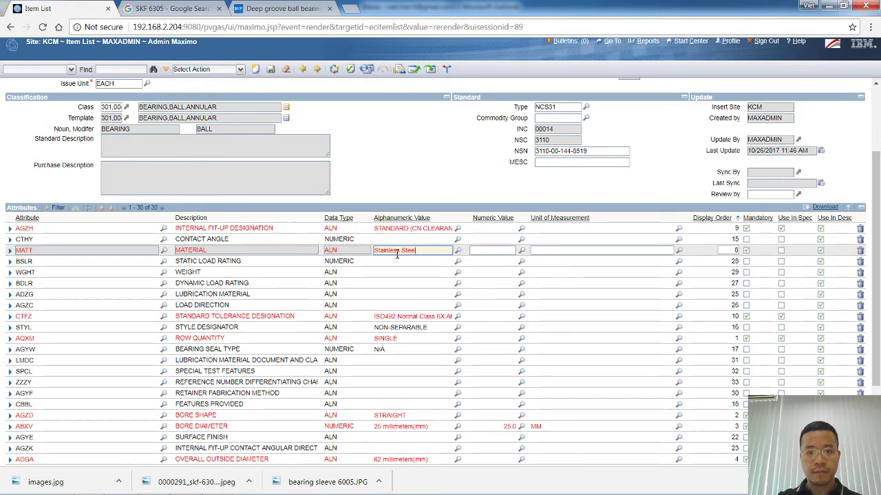
key(Tab)
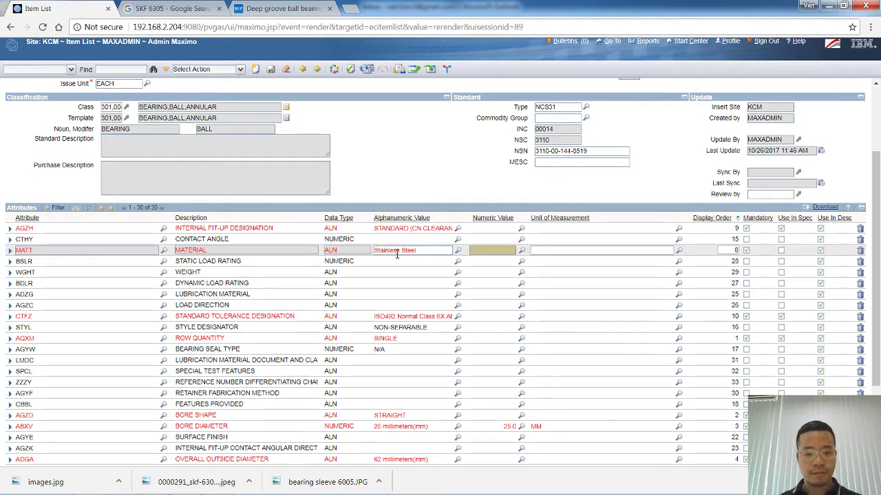
key(alt+s)
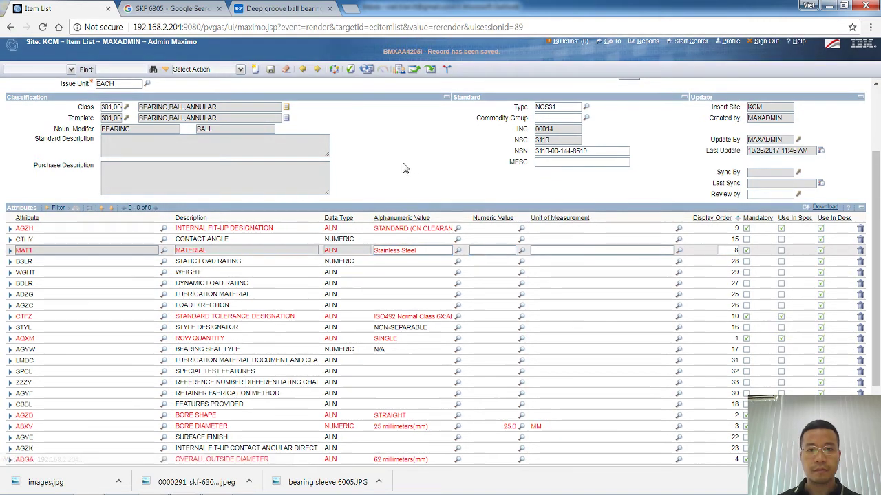
click(350, 69)
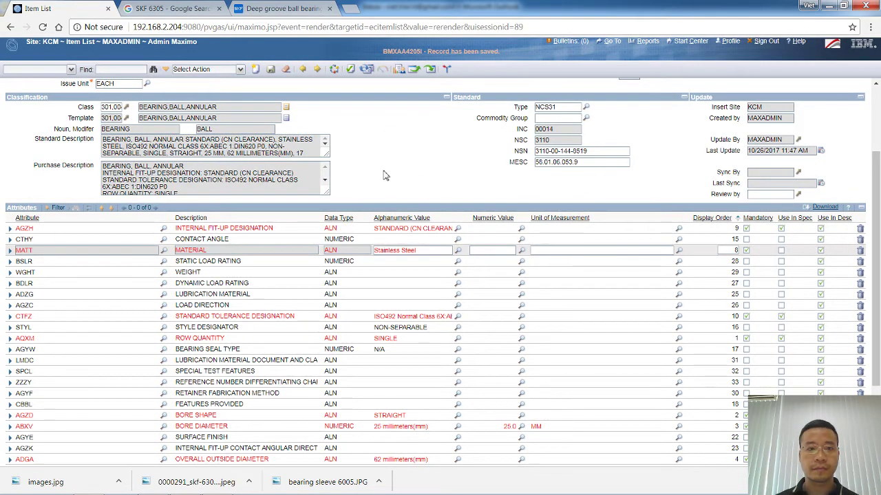
Enlarge the Standard and Purchase Description boxes of VTT301840 and review the generated text.
scroll(379, 191, up, 2)
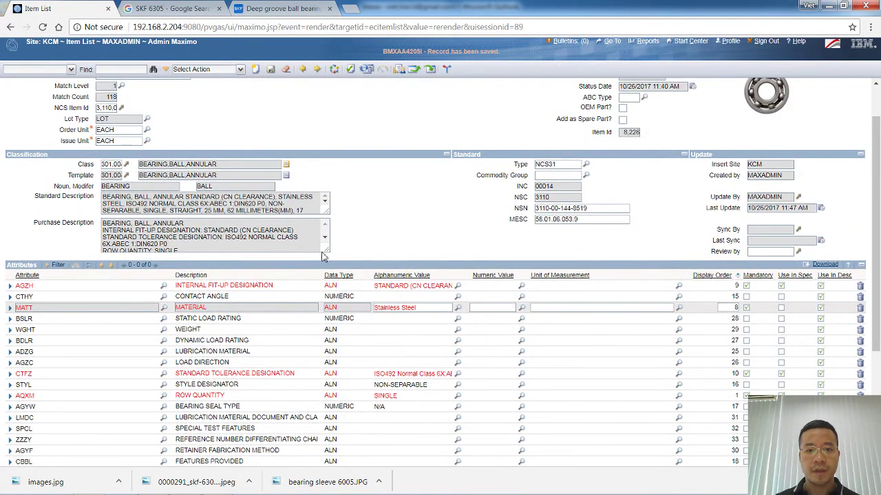
drag(328, 255, 359, 269)
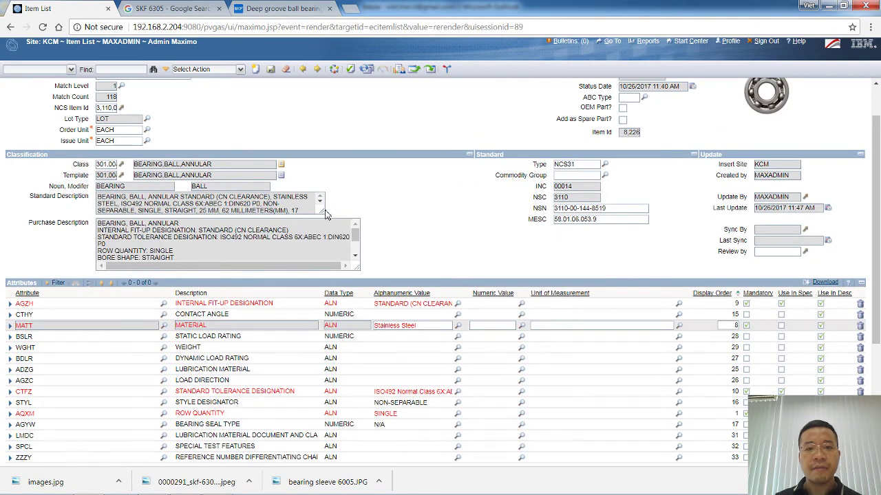
drag(325, 213, 352, 246)
click(350, 298)
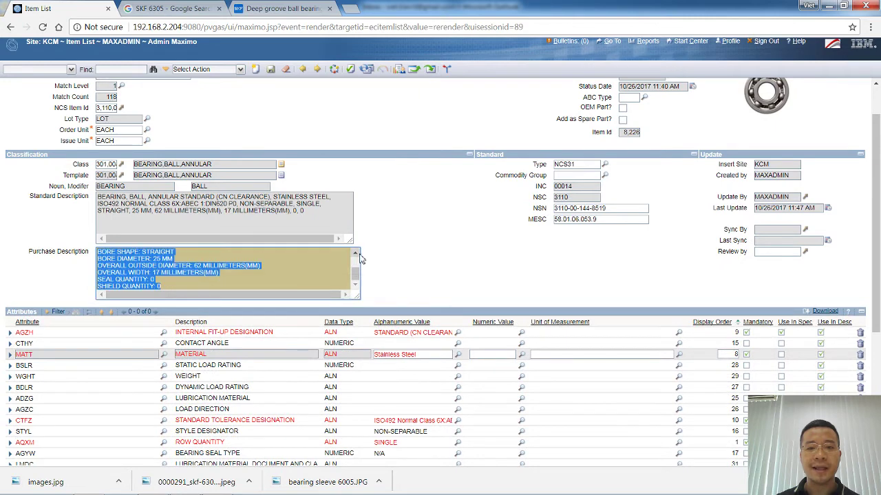
scroll(348, 300, down, 3)
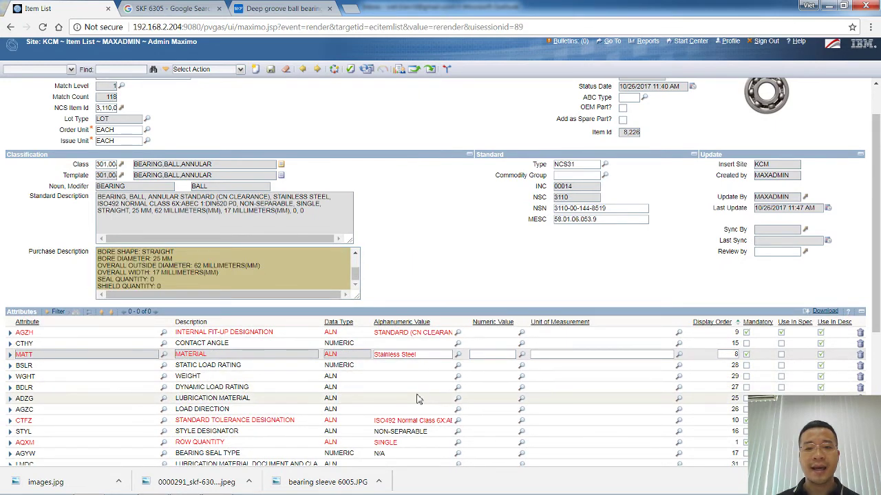
scroll(416, 399, down, 1)
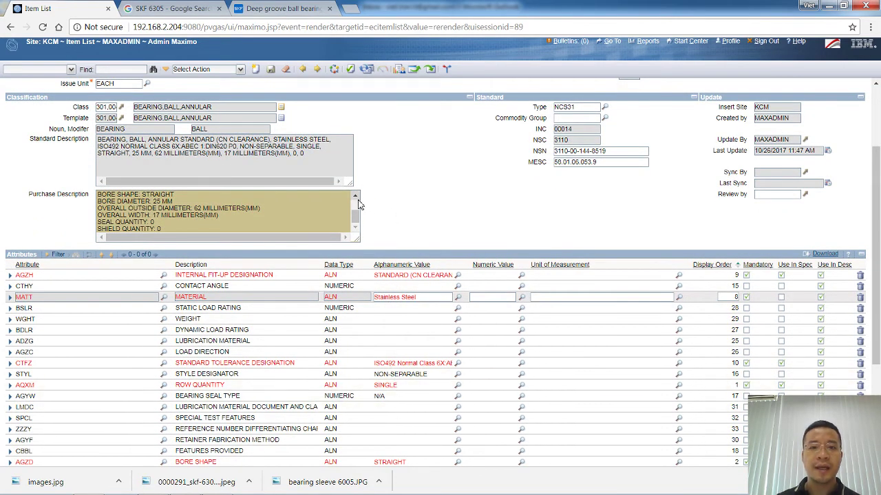
drag(356, 239, 351, 242)
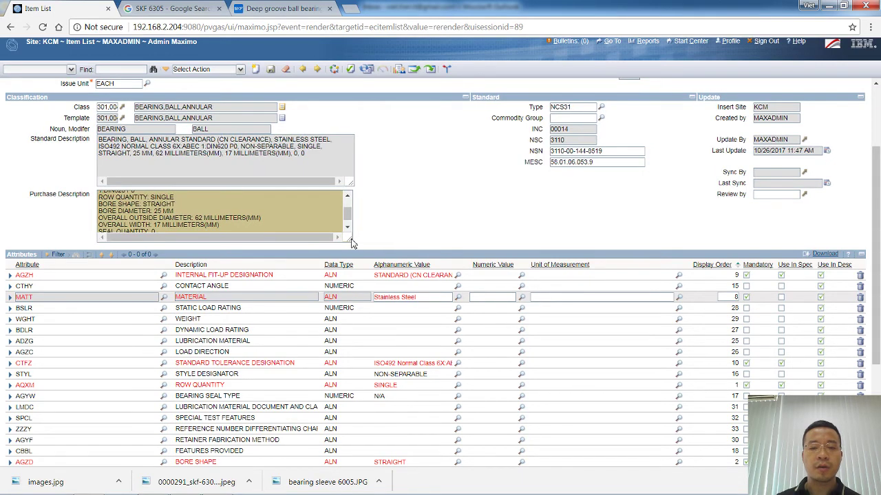
scroll(389, 216, up, 3)
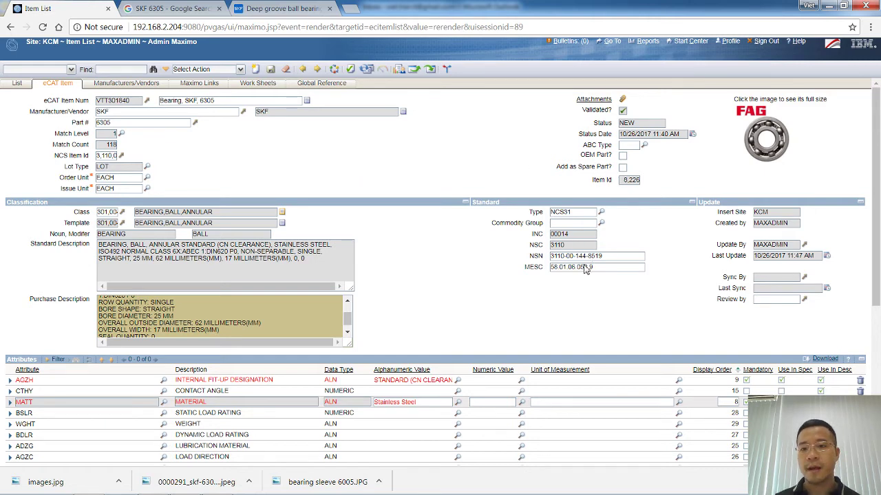
Change the VTT301840 eCAT item's status to CATALOGED.
click(334, 69)
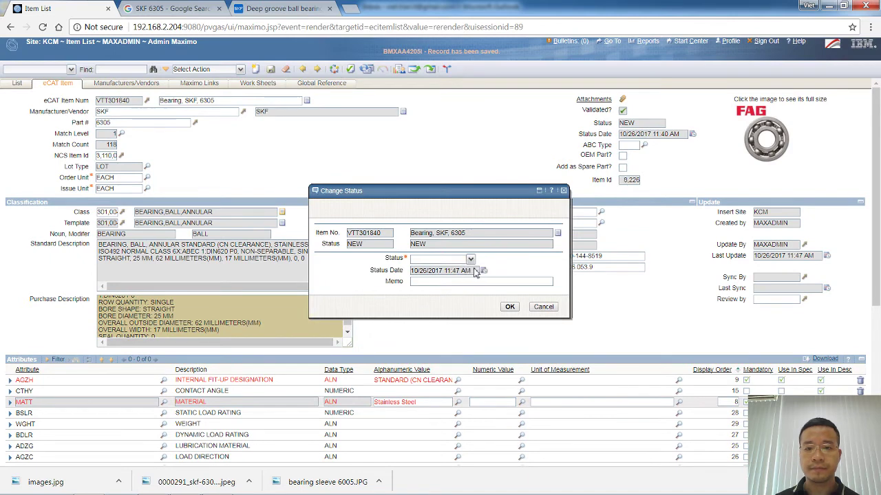
click(470, 258)
click(447, 297)
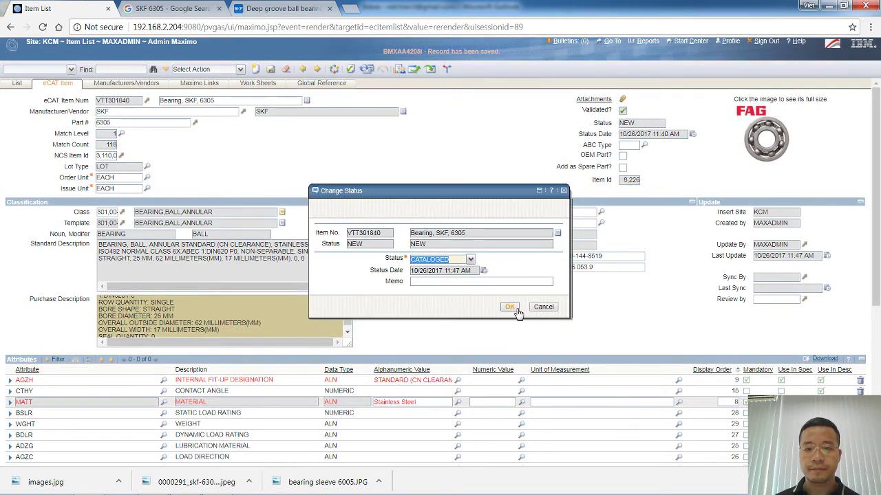
click(513, 308)
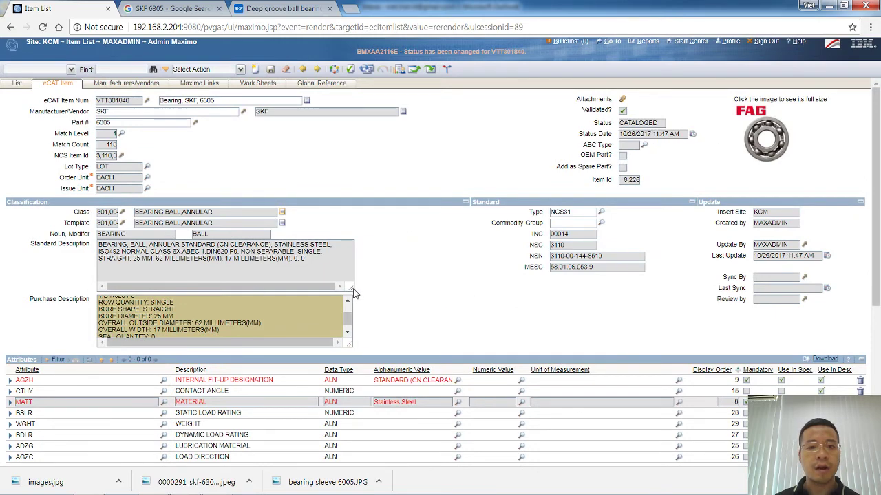
Widen both description boxes on the cataloged VTT301840 record and scroll through its attributes.
drag(353, 291, 360, 304)
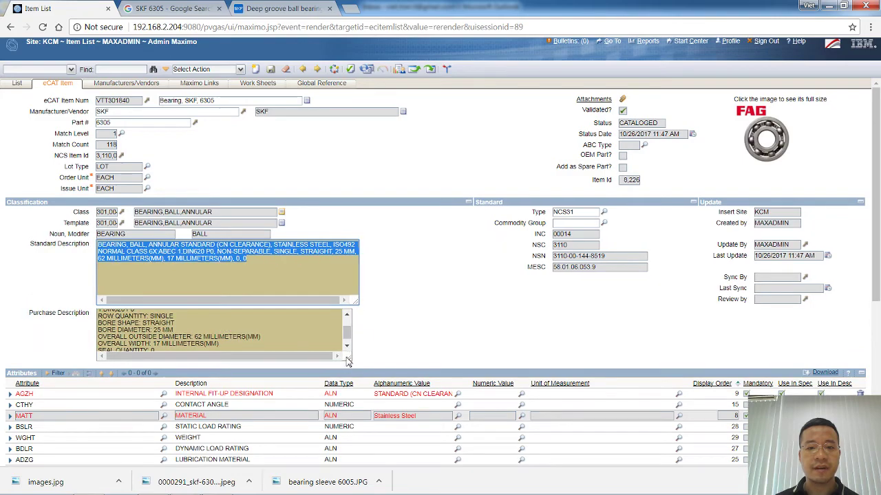
drag(347, 361, 374, 334)
scroll(281, 335, down, 3)
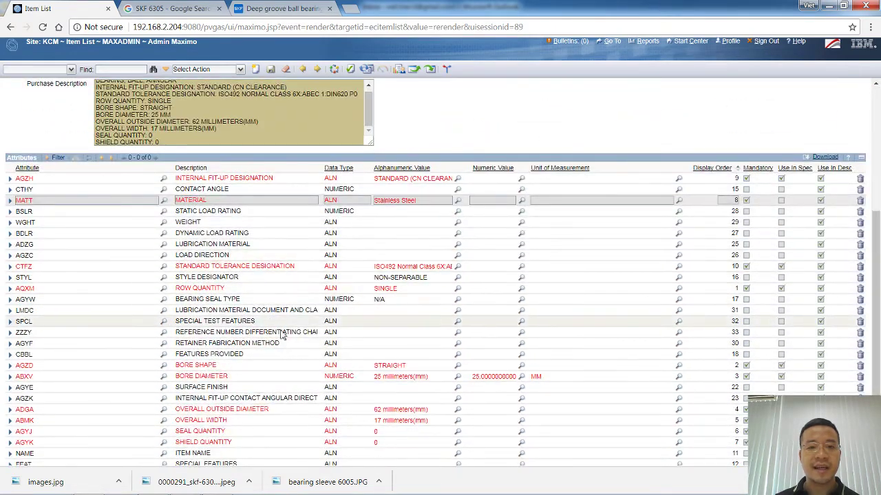
scroll(281, 323, up, 5)
click(290, 280)
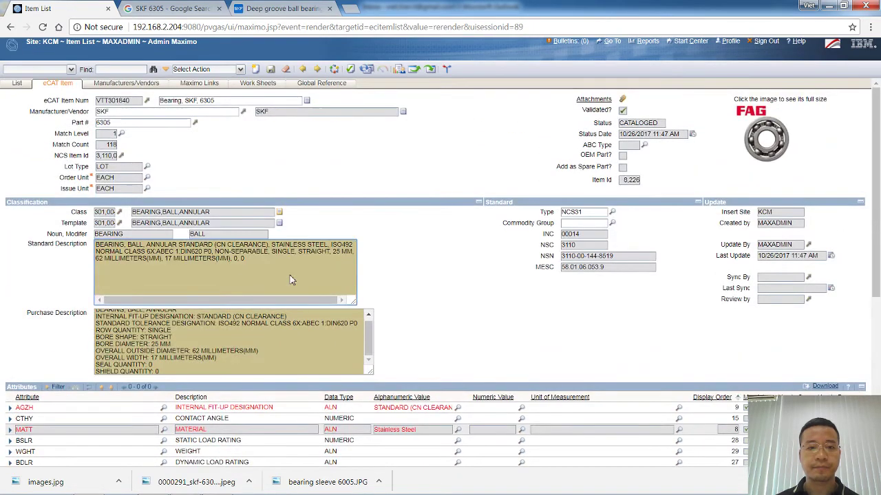
Sync VTT301840 to the Item Master and jump to its Item Master record.
click(366, 71)
click(503, 283)
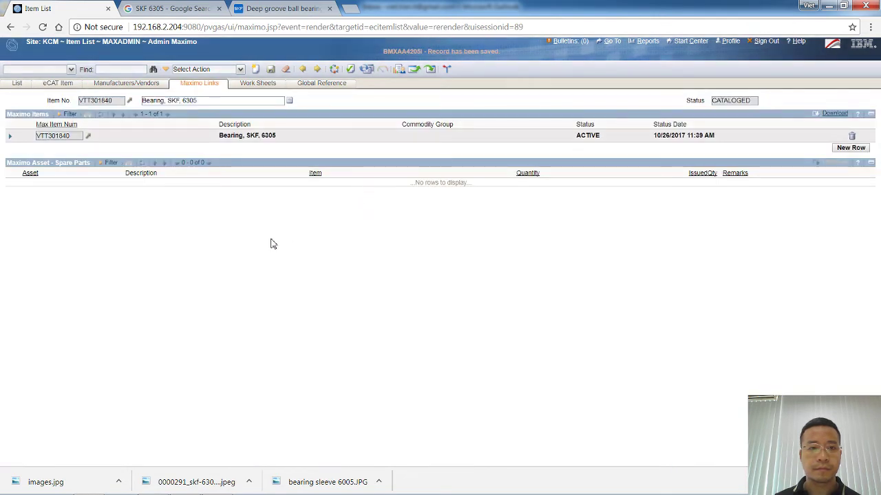
click(88, 136)
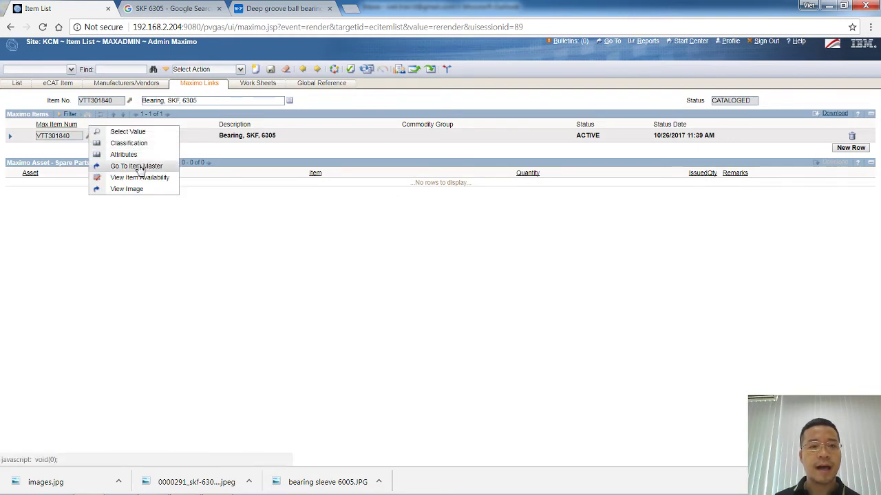
click(139, 167)
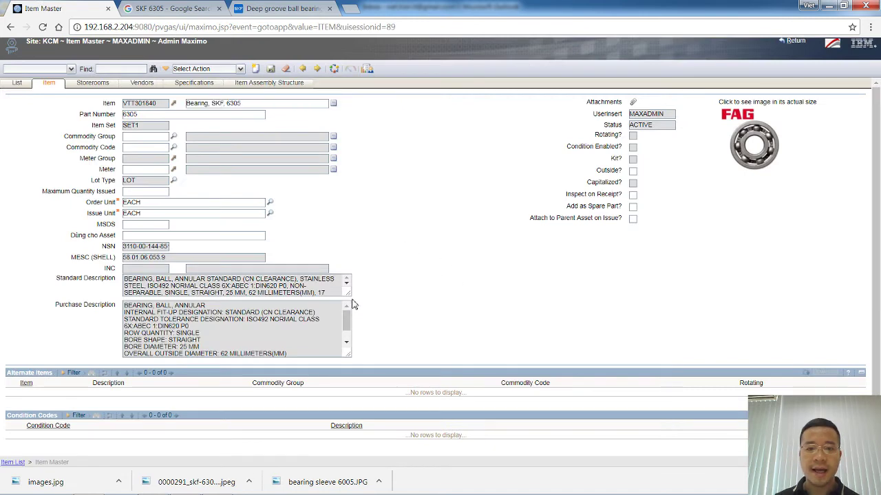
Review the Item Master record's enlarged descriptions and its specification attributes.
drag(349, 295, 375, 335)
drag(348, 399, 375, 442)
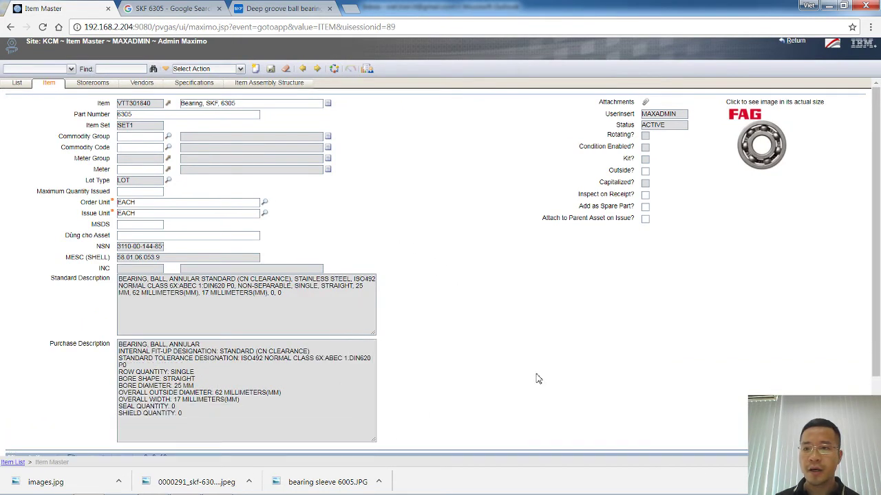
scroll(413, 289, down, 2)
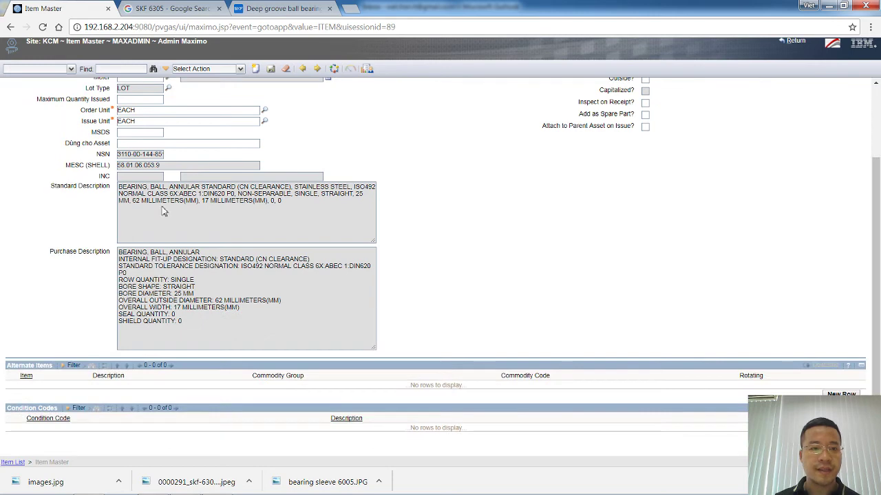
scroll(162, 342, up, 2)
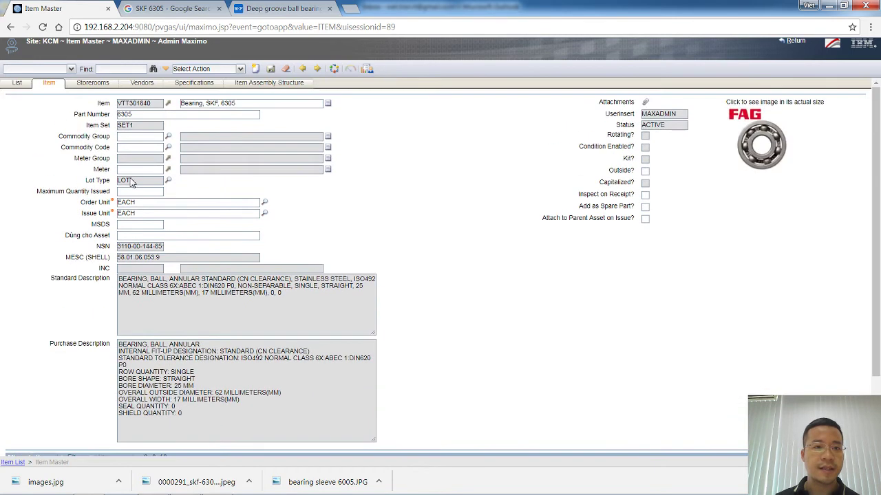
click(194, 83)
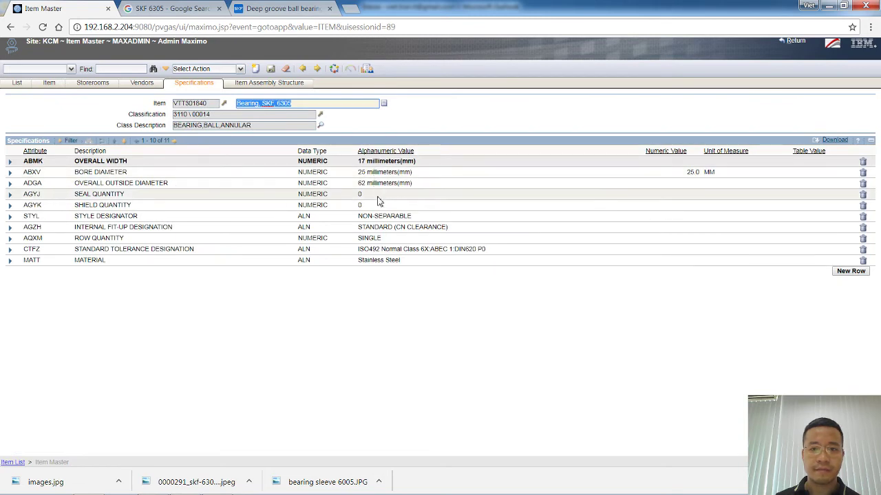
click(355, 332)
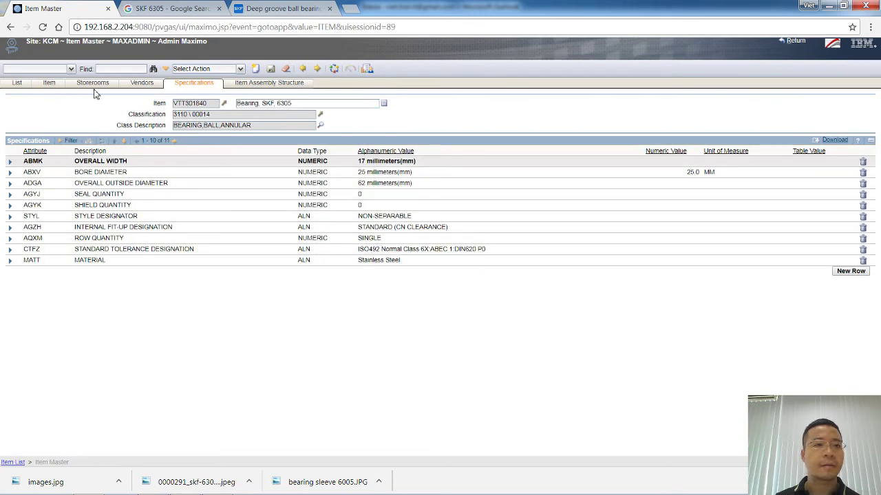
Return to the eCAT record and expand the linked Maximo item VTT301840 row, showing ACTIVE.
click(49, 84)
click(800, 44)
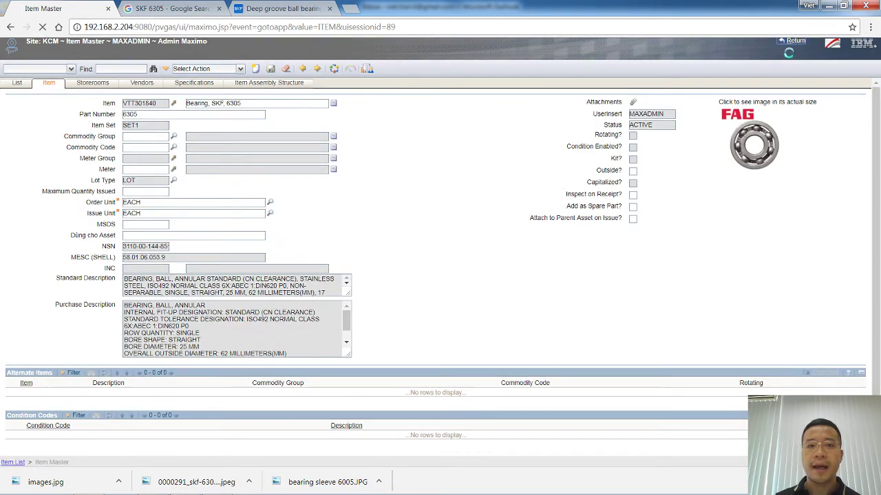
click(10, 136)
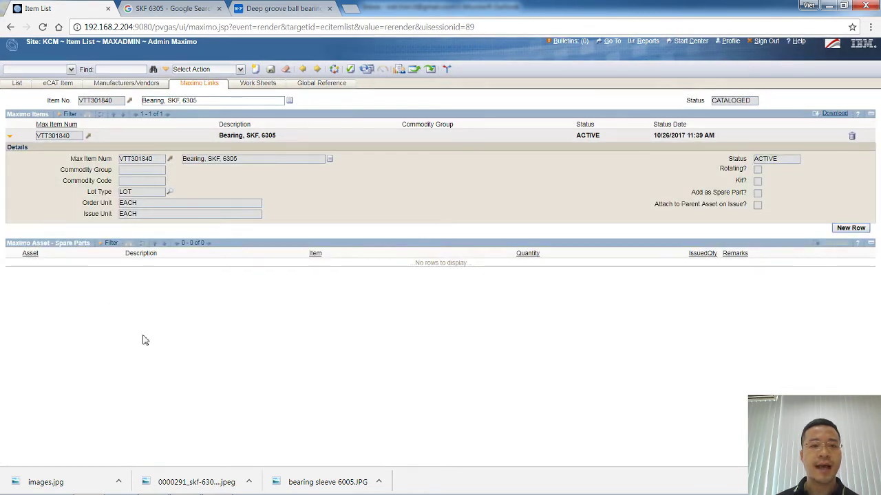
Collapse the linked VTT301840 row details and show the eCAT item's full detail page.
double_click(122, 159)
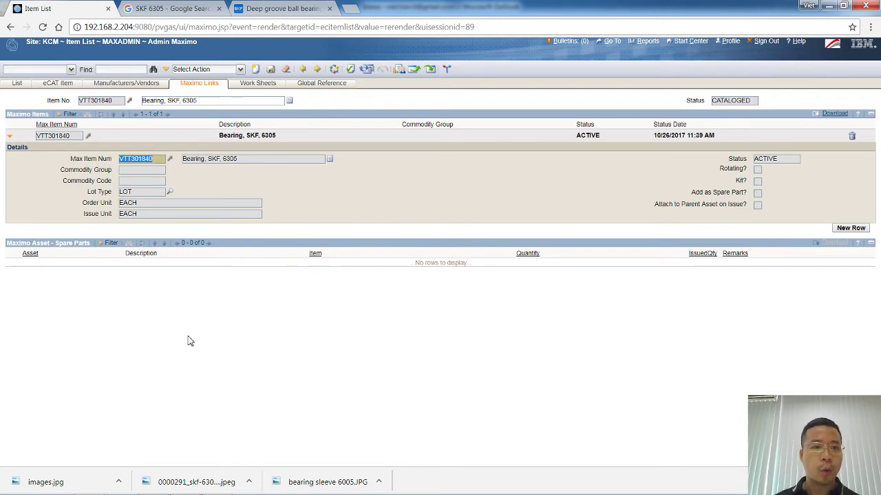
click(88, 281)
click(10, 136)
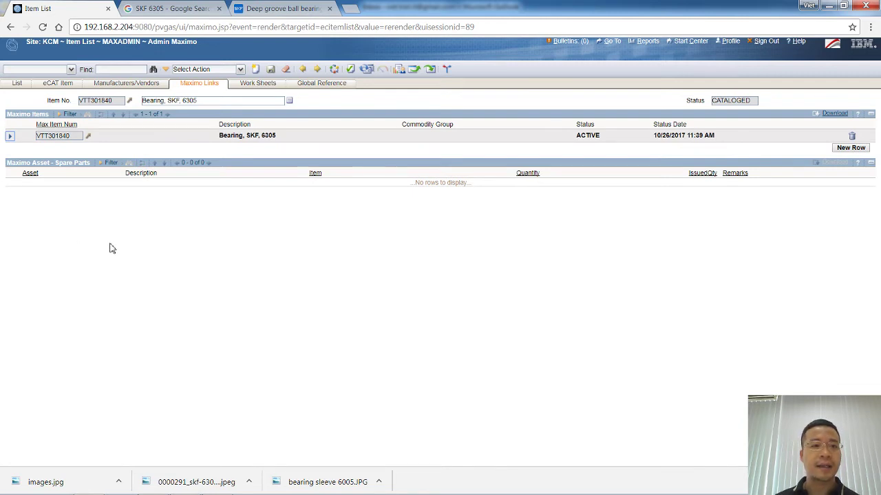
click(55, 83)
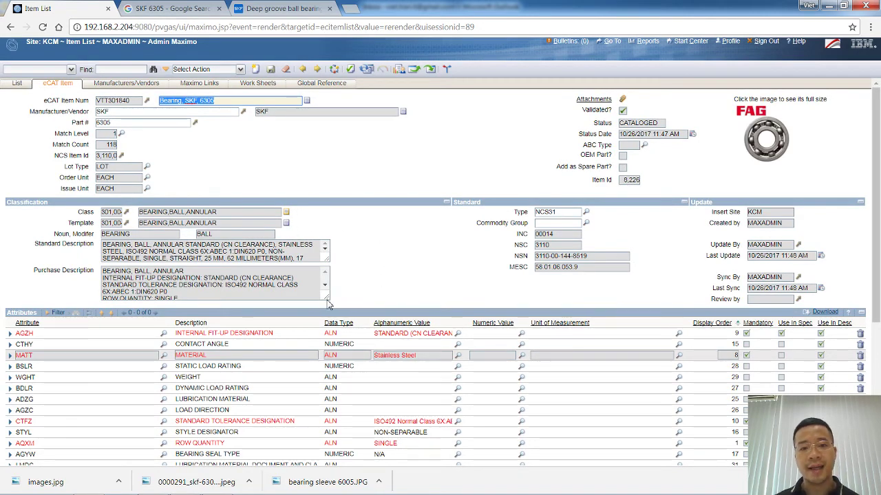
Expand both description boxes to show the full 25 mm bore, 62 mm OD, 17 mm width text.
drag(329, 304, 350, 321)
drag(327, 262, 353, 280)
drag(349, 336, 357, 353)
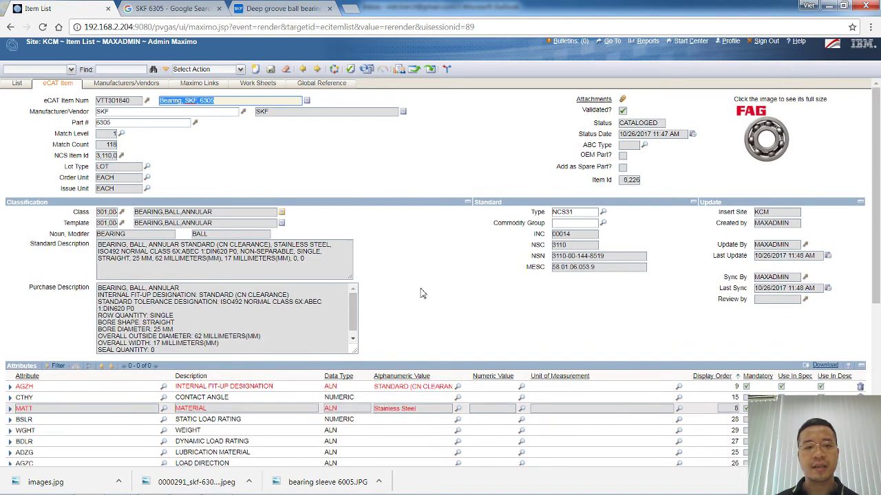
click(422, 294)
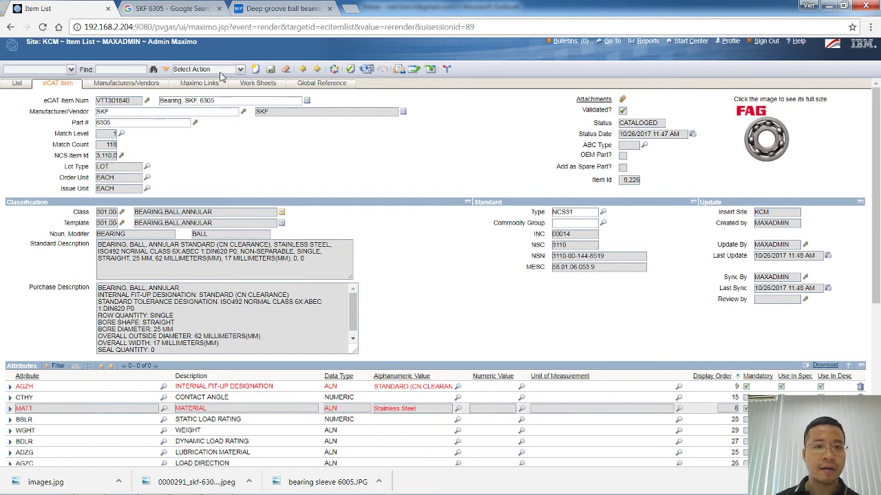
click(241, 69)
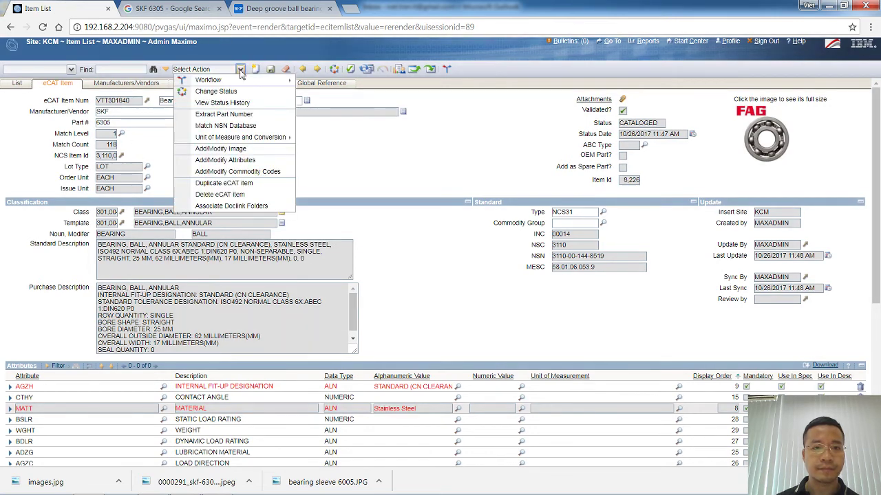
Duplicate the eCAT item, set its MATERIAL value to Carbon Steel and save.
click(237, 182)
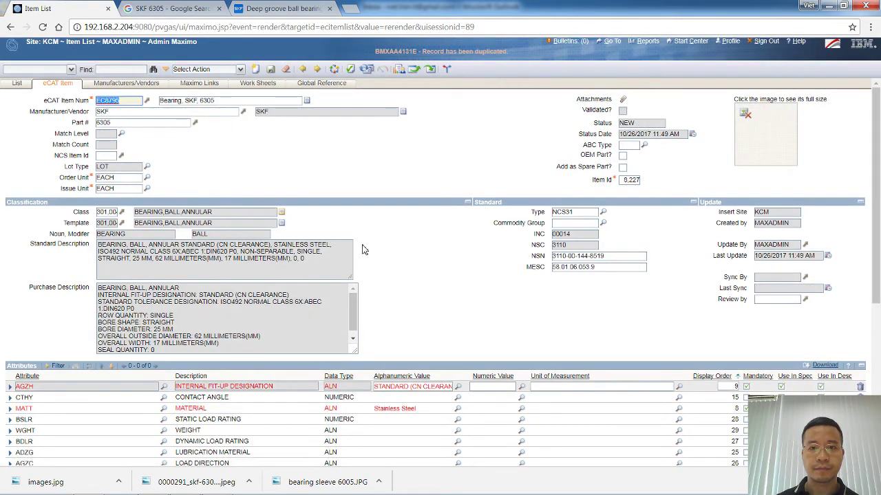
scroll(397, 221, down, 3)
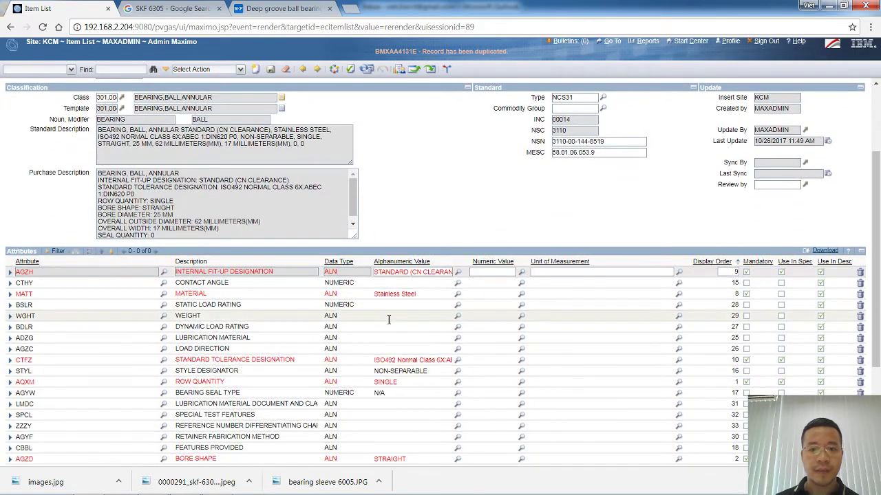
scroll(396, 315, down, 3)
scroll(385, 315, down, 1)
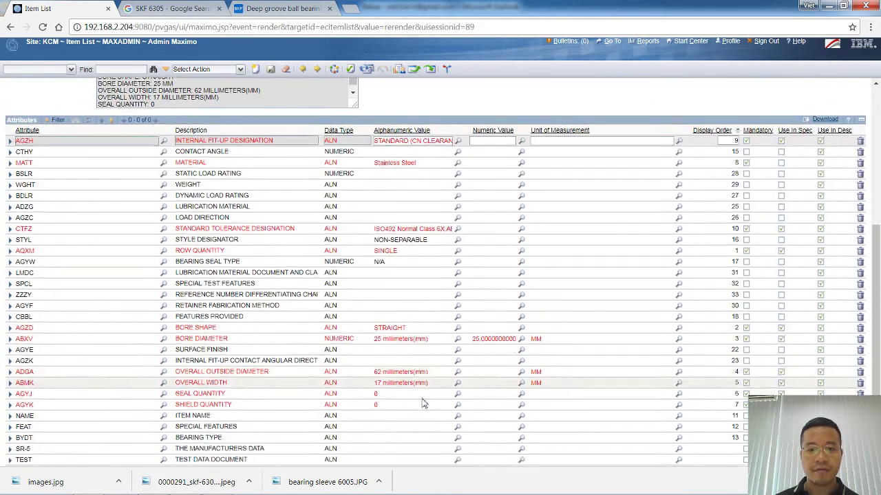
scroll(380, 315, up, 3)
click(426, 251)
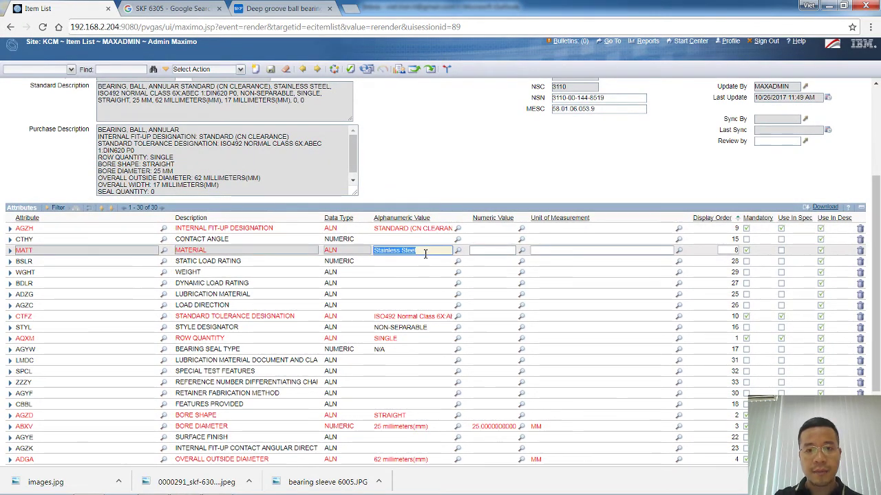
text(Carbon St)
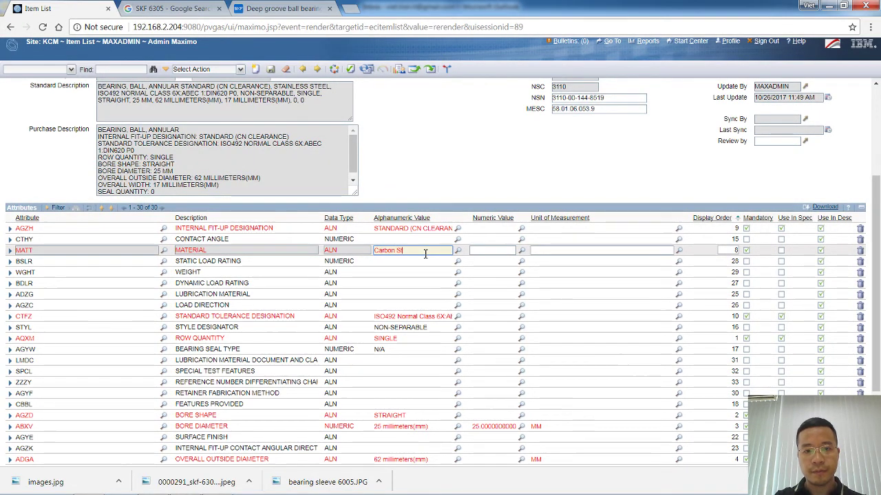
text(eel)
key(Tab)
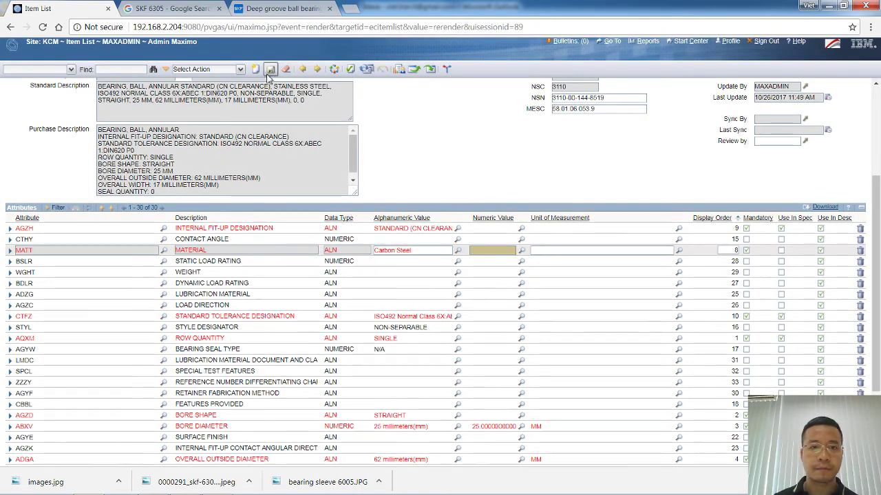
click(270, 70)
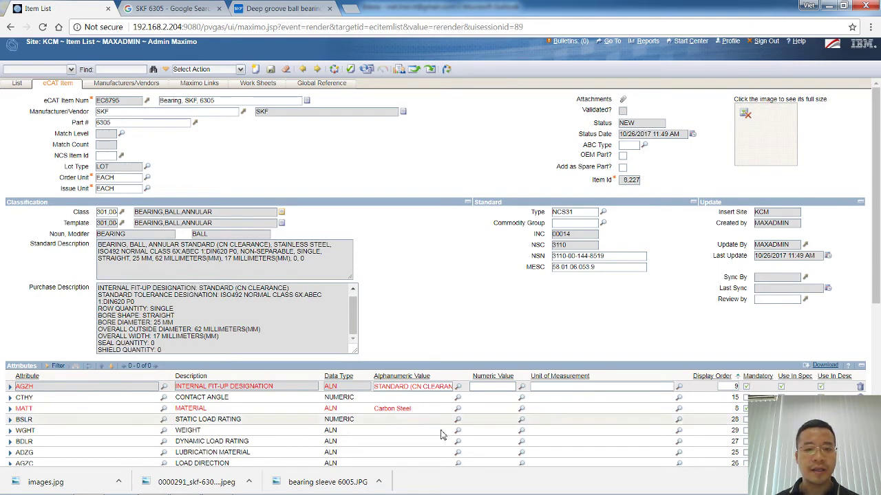
Clear the NSN field of duplicate EC8795, check the MESC code, and save again.
scroll(450, 412, down, 5)
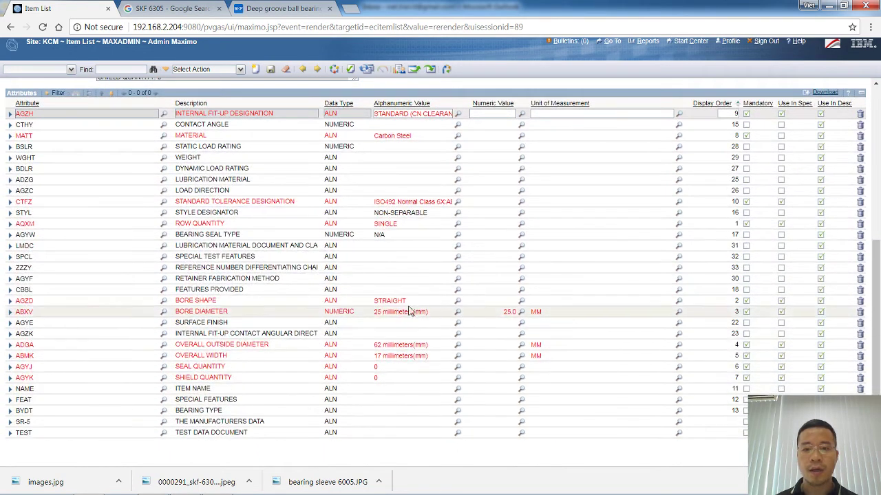
scroll(415, 160, up, 5)
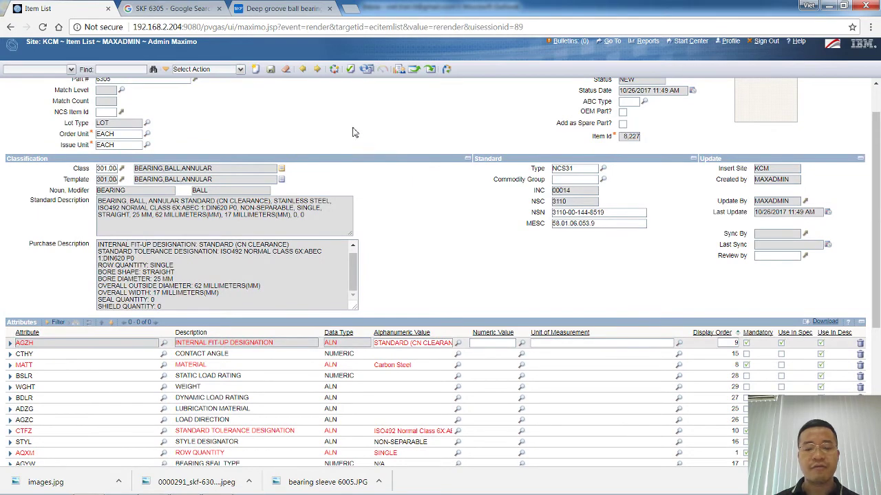
triple_click(621, 216)
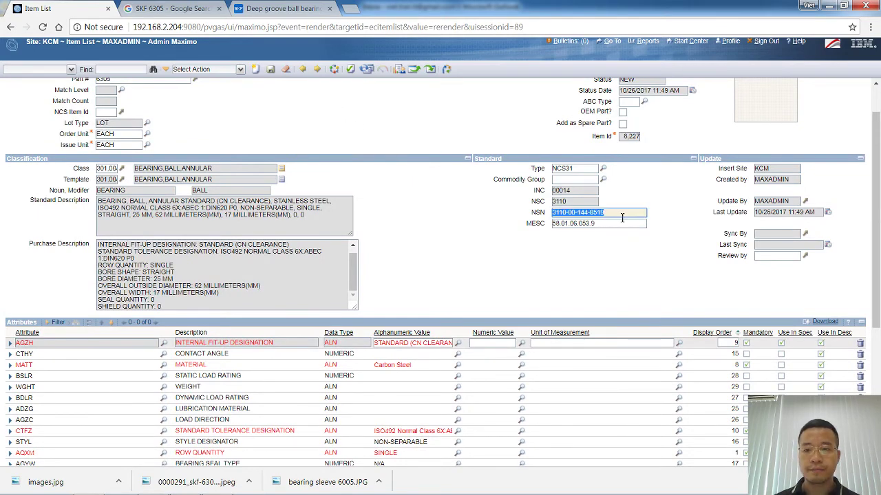
key(BackSpace)
click(616, 236)
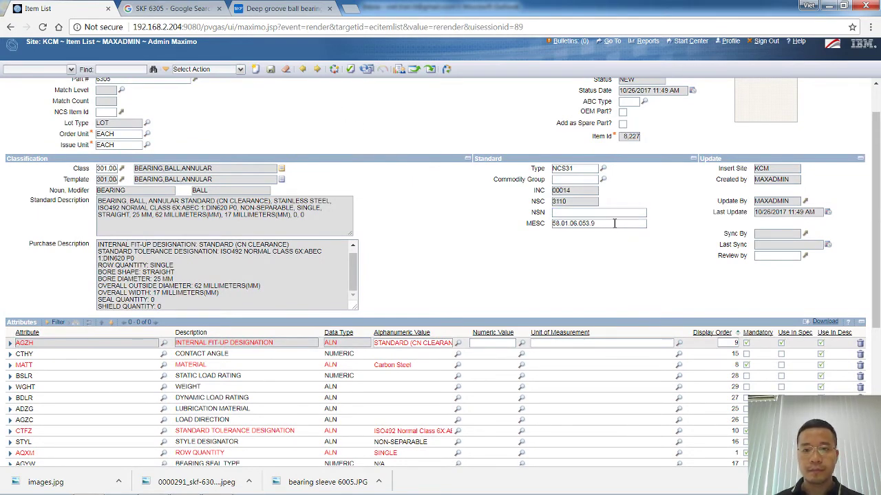
triple_click(615, 223)
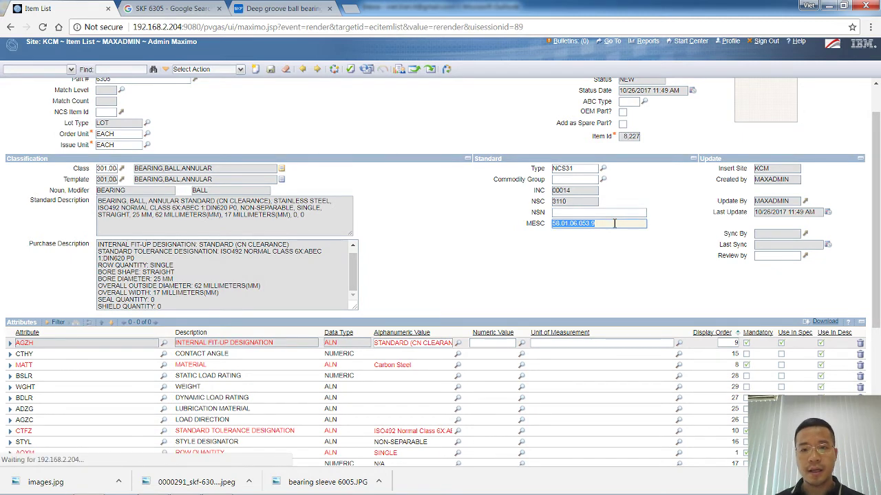
click(478, 266)
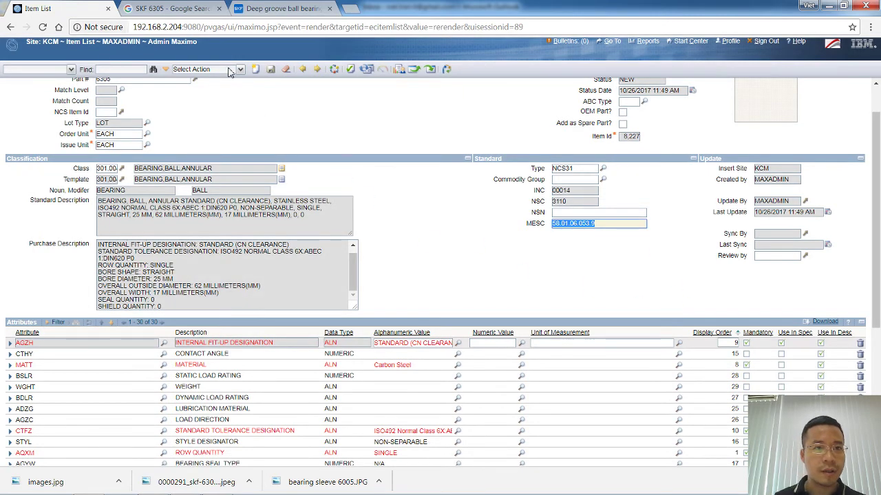
click(506, 220)
click(270, 69)
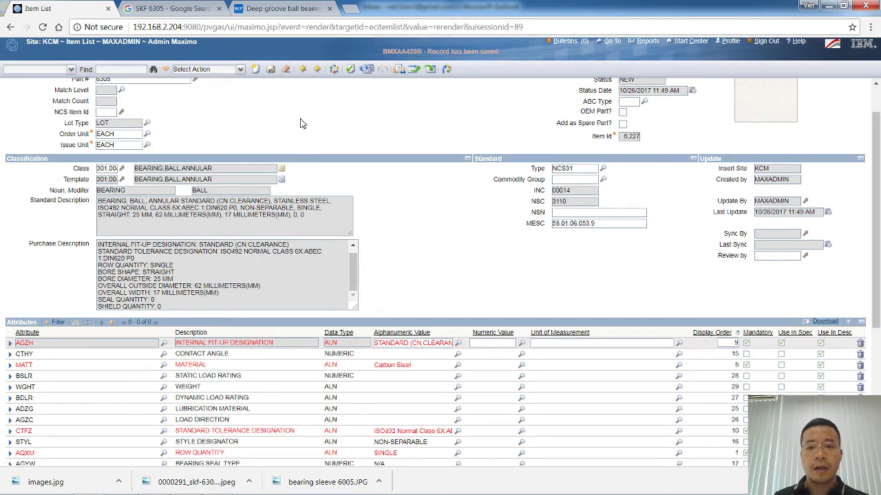
scroll(329, 173, up, 1)
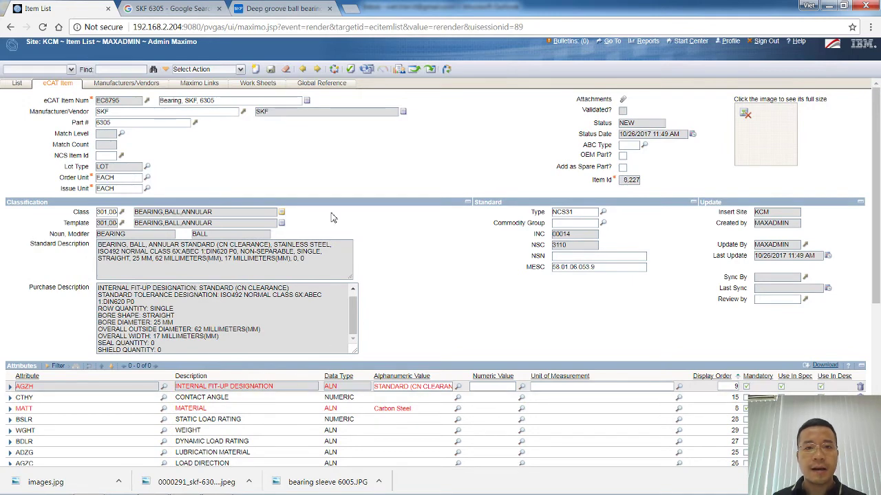
Validate EC8795, compare it with the 92.75% similar item VTT301840, and proceed.
click(350, 69)
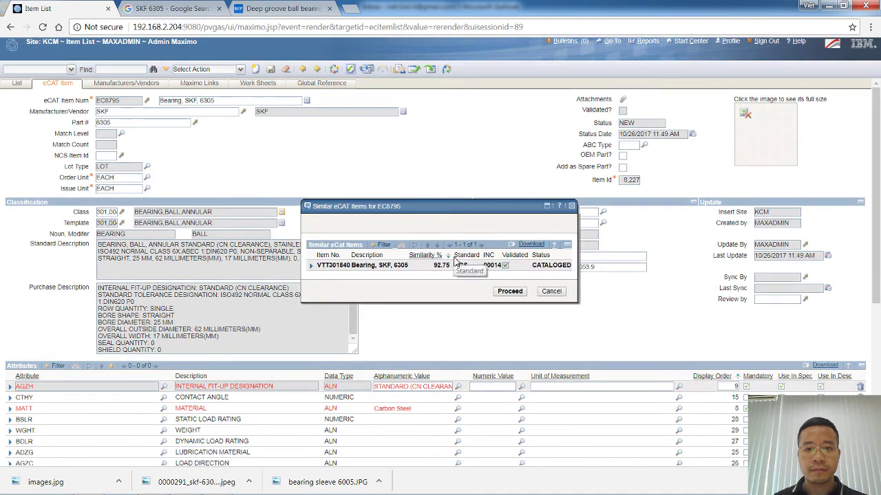
click(311, 265)
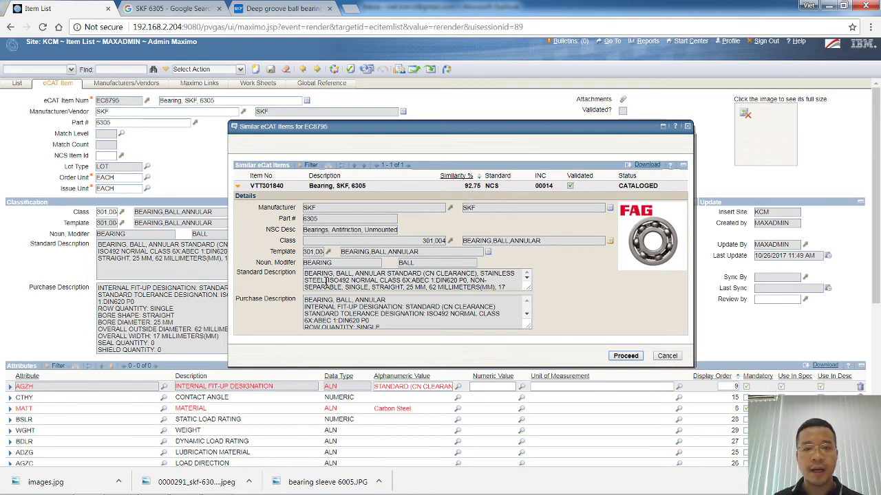
double_click(321, 252)
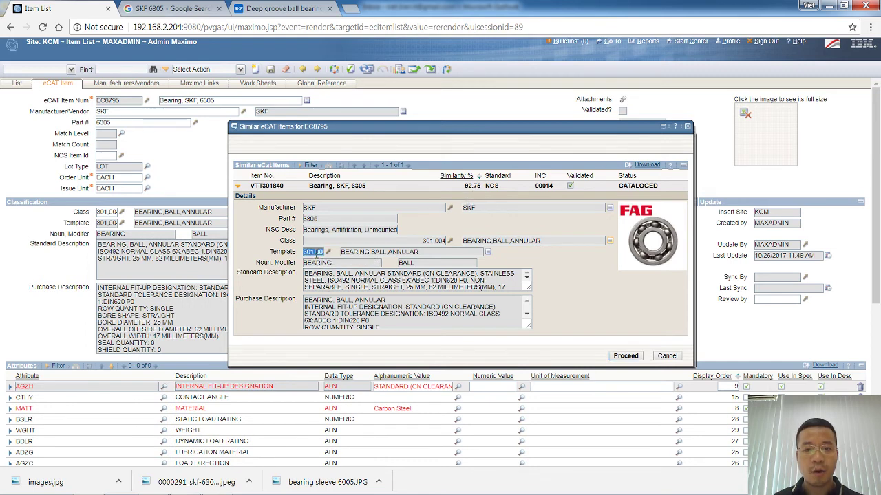
click(337, 304)
key(ctrl+a)
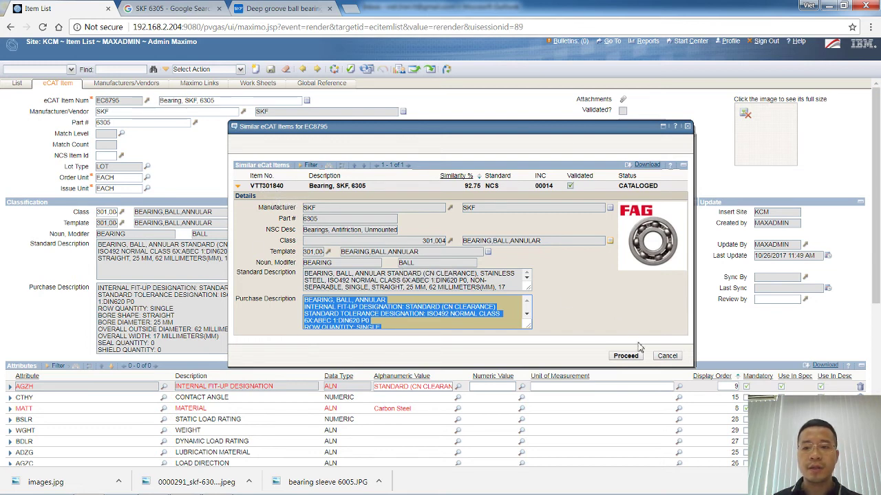
click(667, 356)
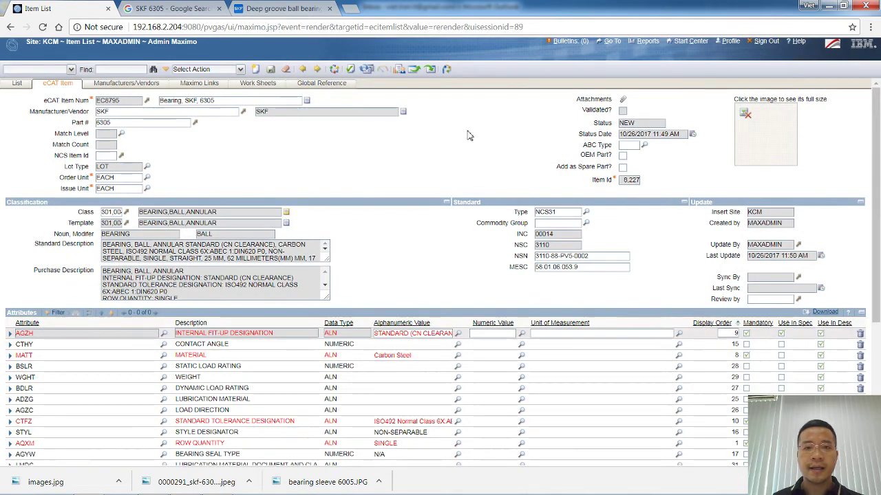
click(334, 69)
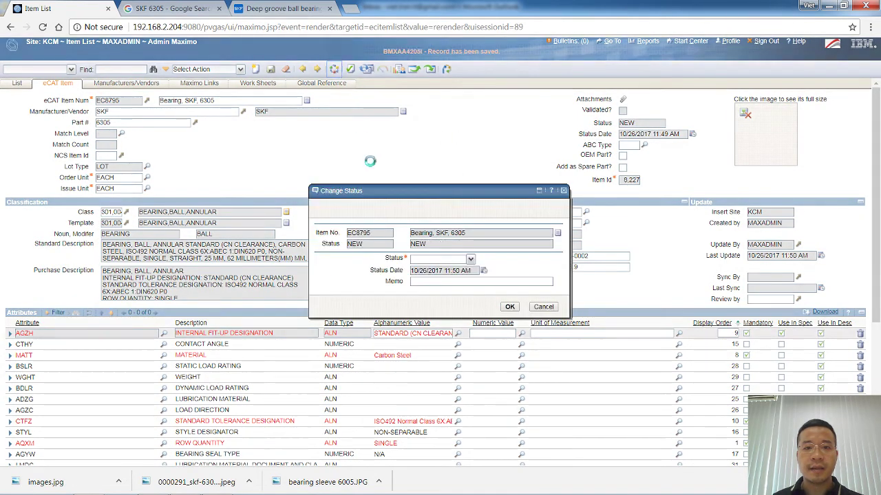
Cancel the status change, revalidate EC8795 and proceed past the similar VTT301840 check.
click(470, 259)
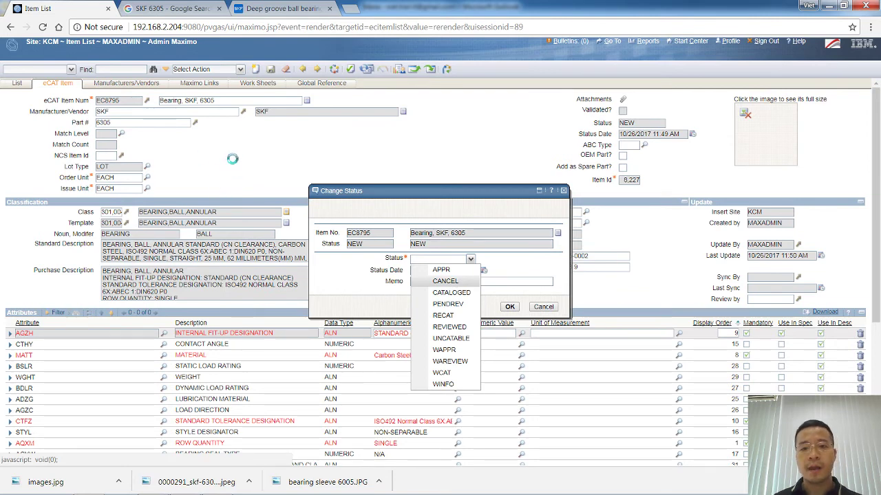
click(556, 307)
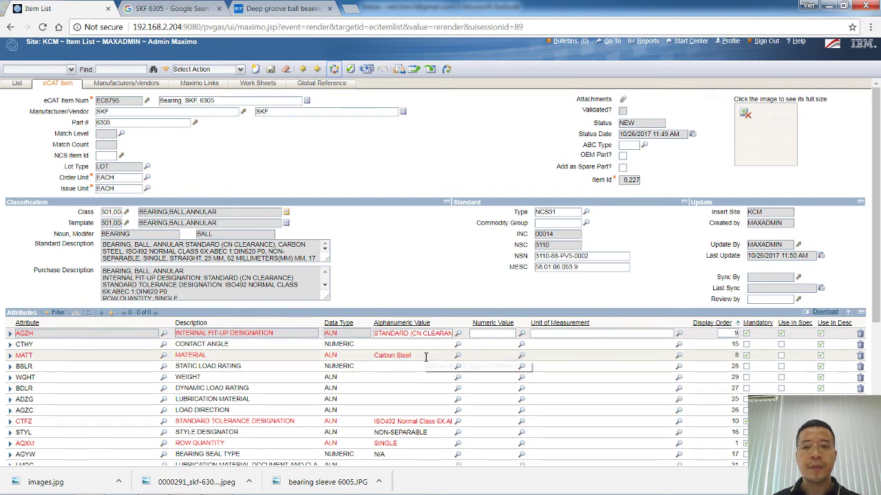
click(350, 72)
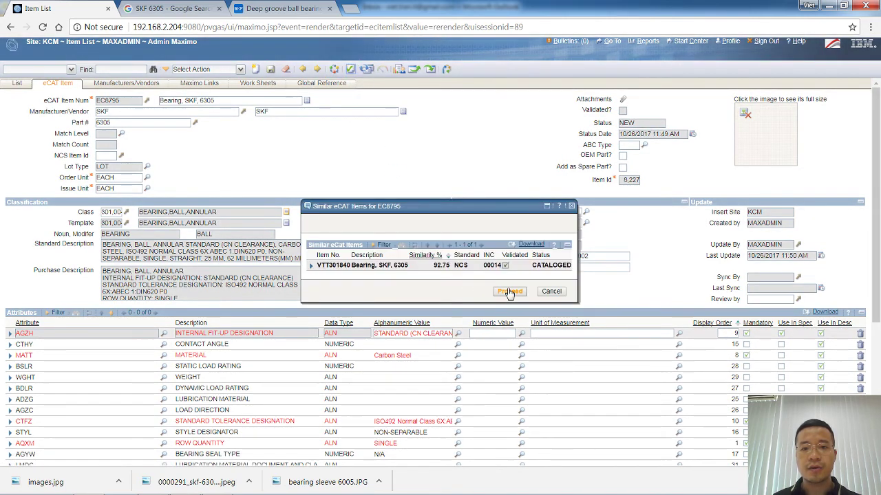
click(510, 292)
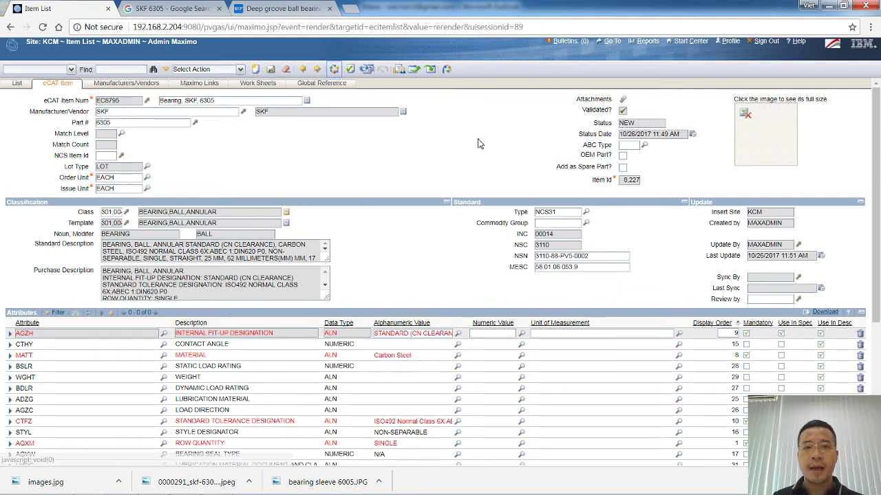
Change eCAT item EC8795's status from NEW to CATALOGED.
click(334, 68)
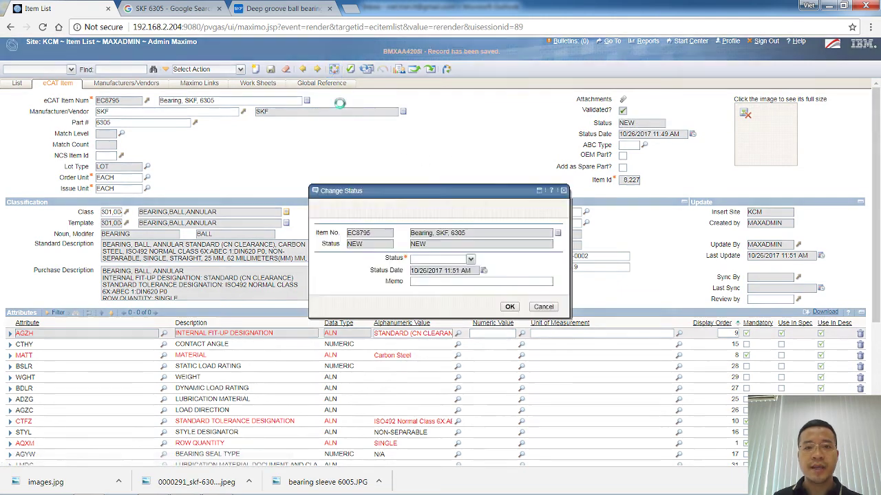
click(470, 259)
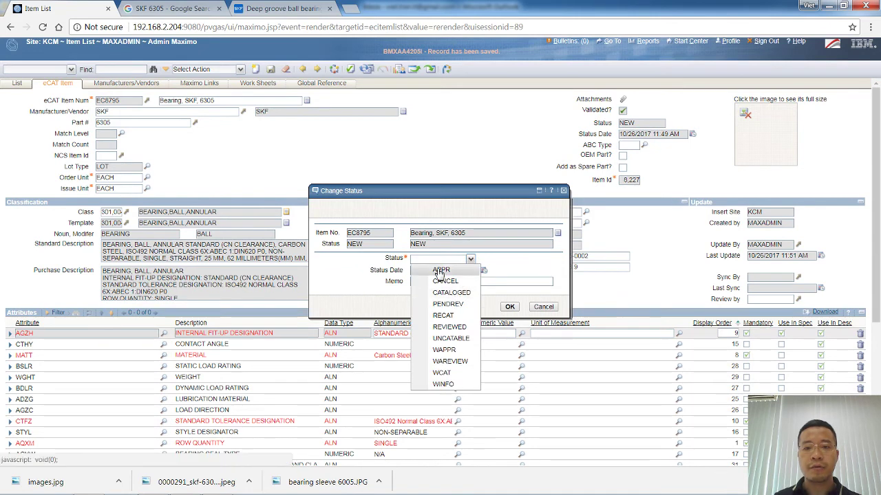
click(452, 293)
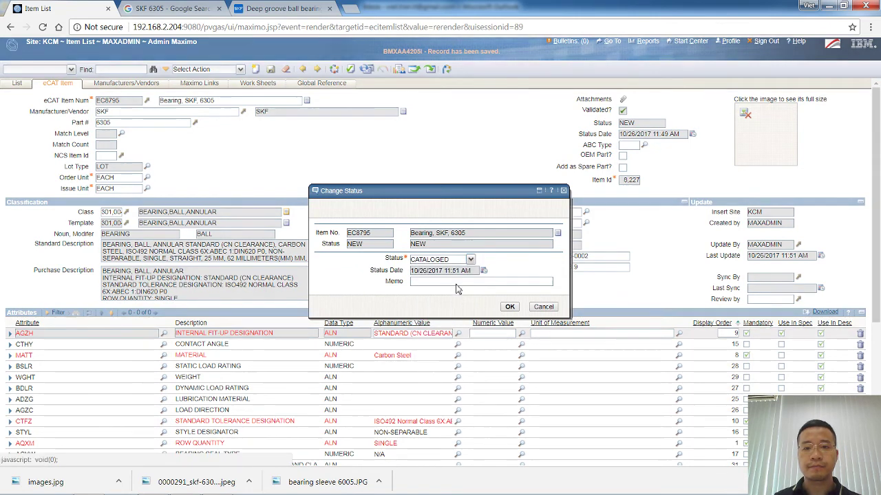
click(508, 308)
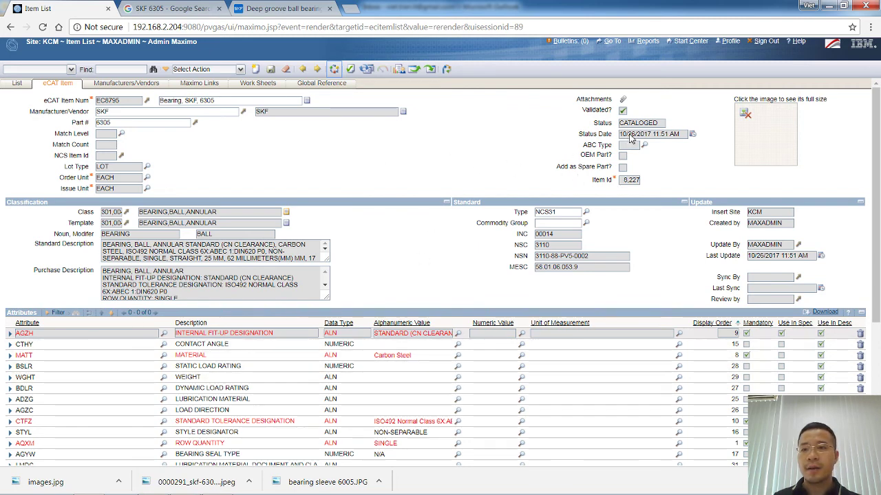
Reopen Change Status and choose APPR as the item's next status.
click(334, 69)
click(471, 260)
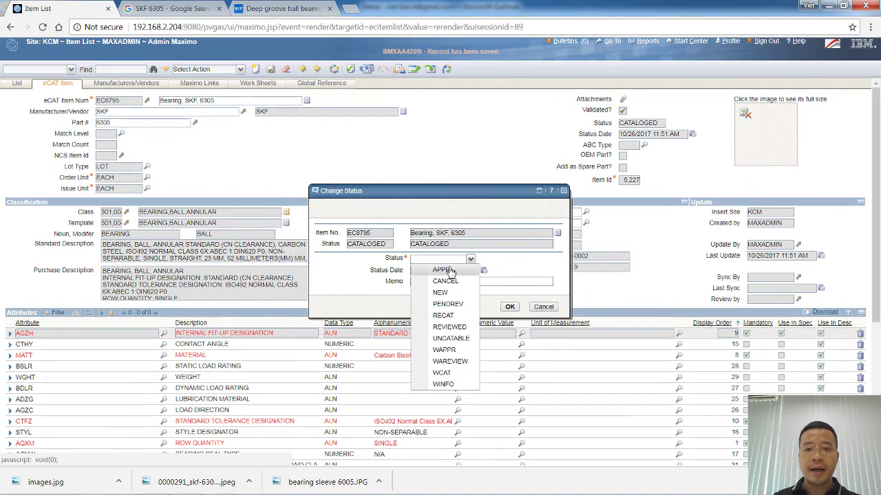
click(444, 270)
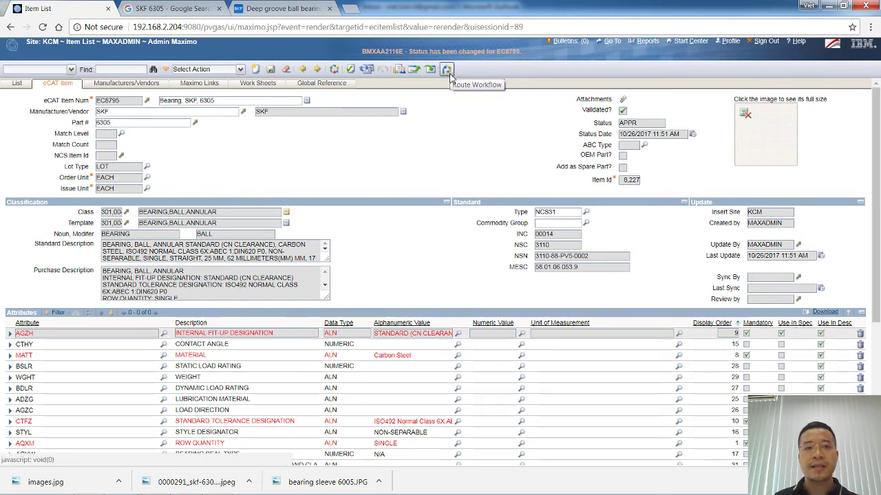
Route EC8795 through workflow and sync it to Item Master, creating active item VTT301841.
click(448, 72)
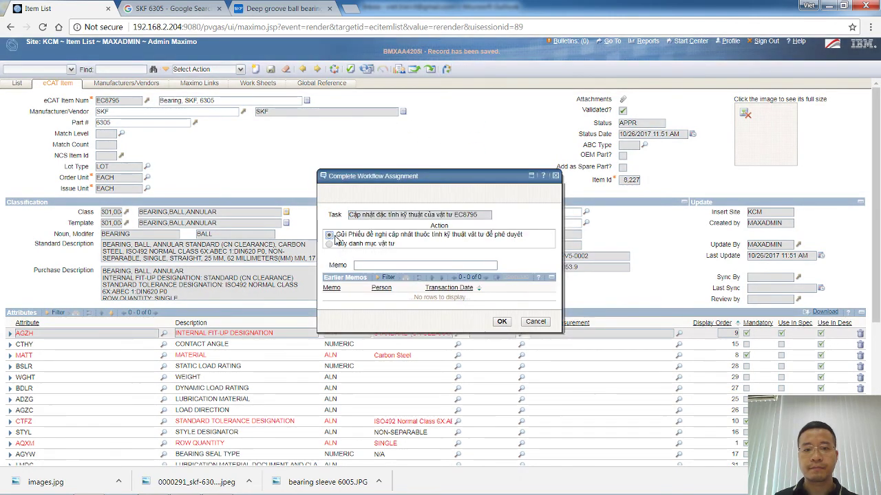
click(535, 321)
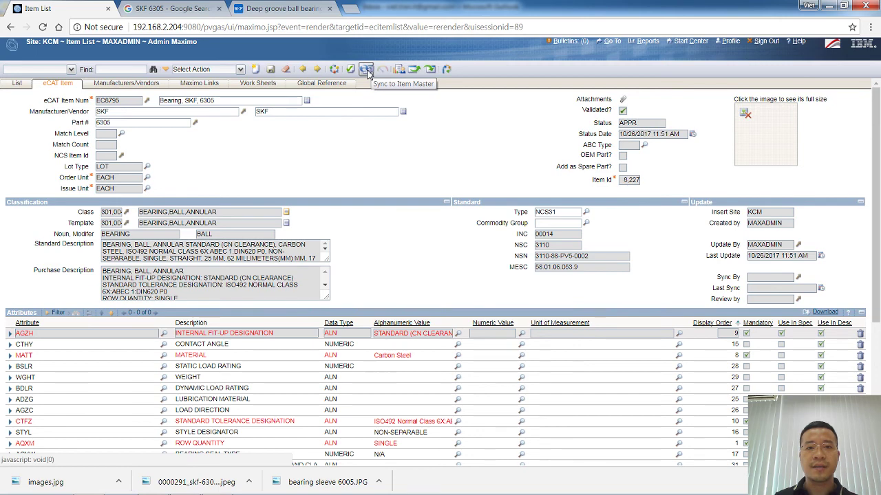
click(367, 70)
click(502, 290)
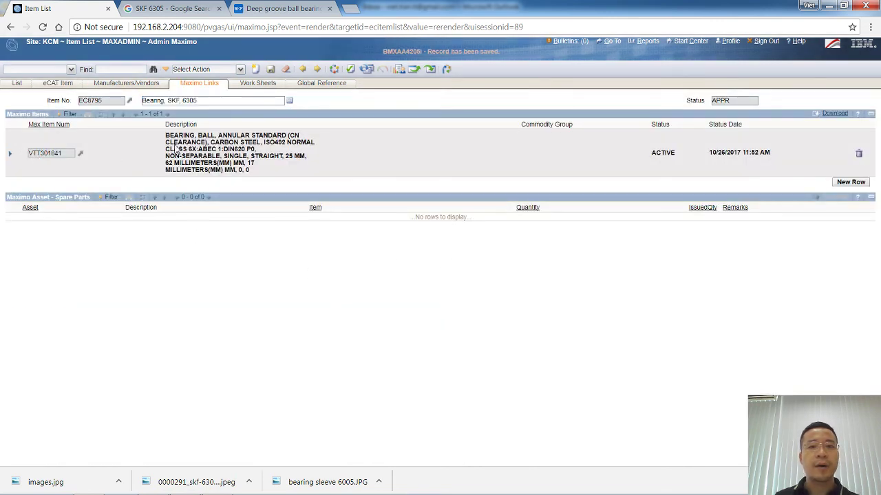
click(83, 156)
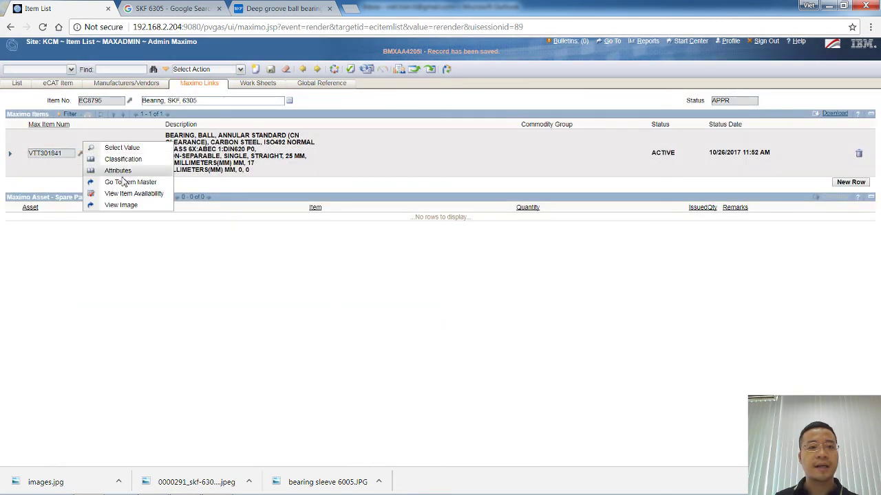
click(128, 182)
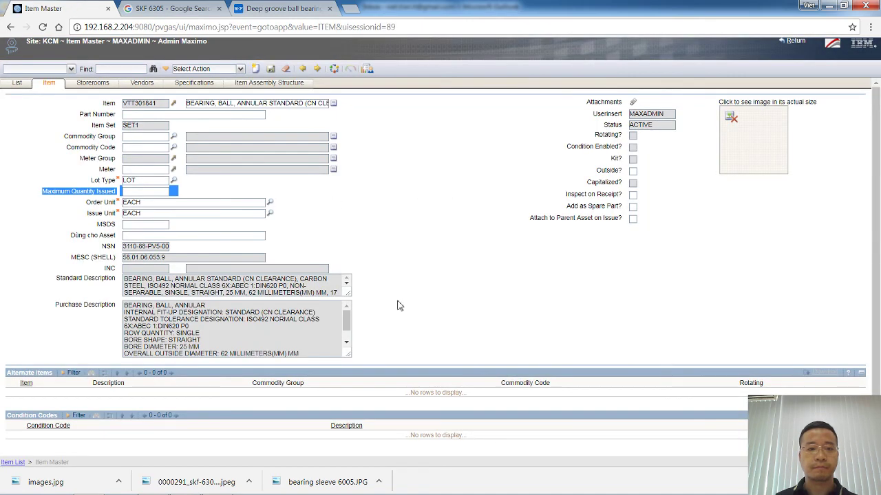
drag(349, 355, 394, 405)
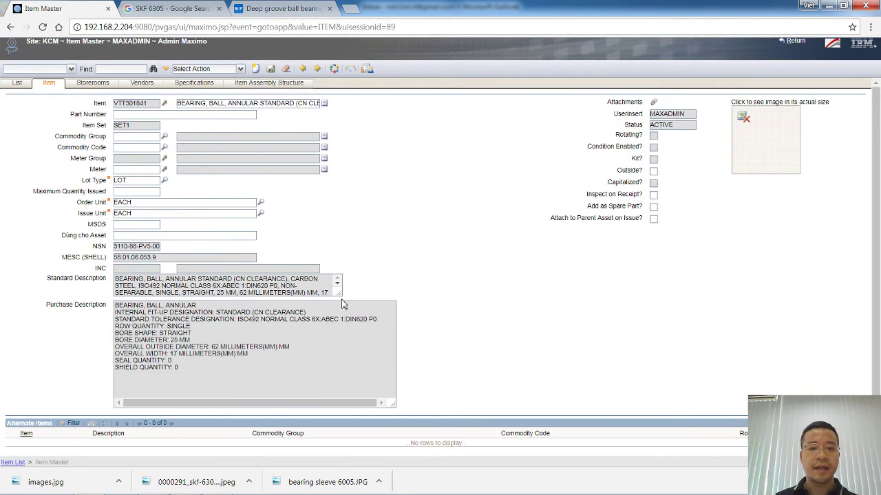
drag(343, 304, 405, 327)
drag(340, 294, 403, 329)
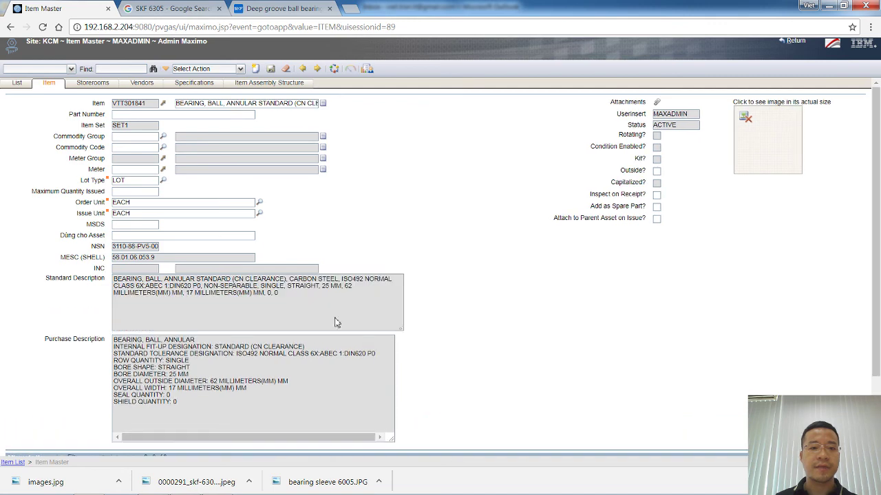
triple_click(149, 293)
click(148, 281)
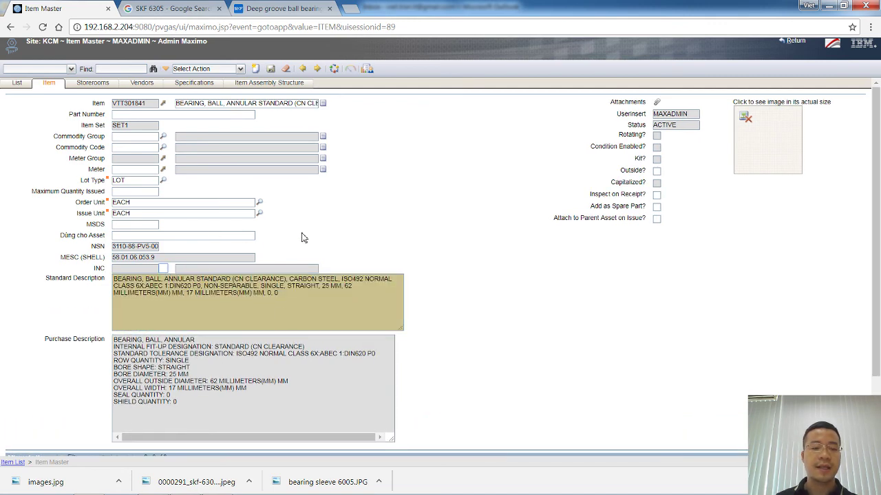
drag(287, 183, 393, 188)
click(195, 81)
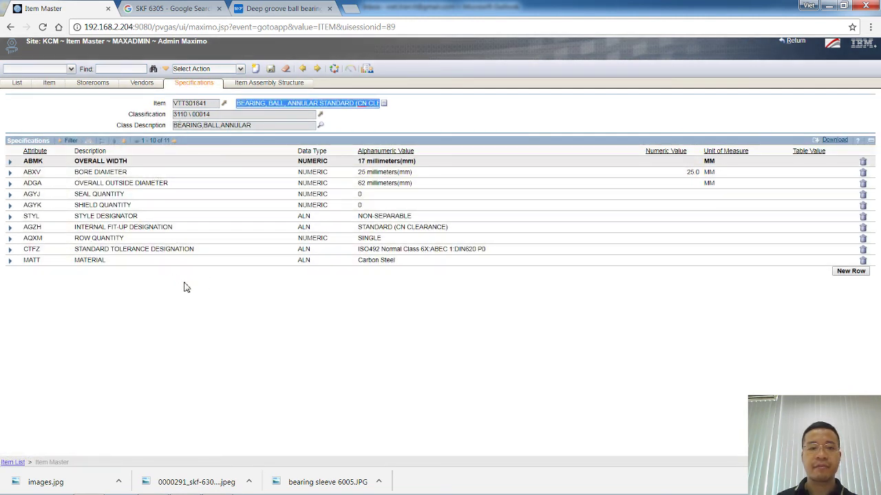
click(139, 308)
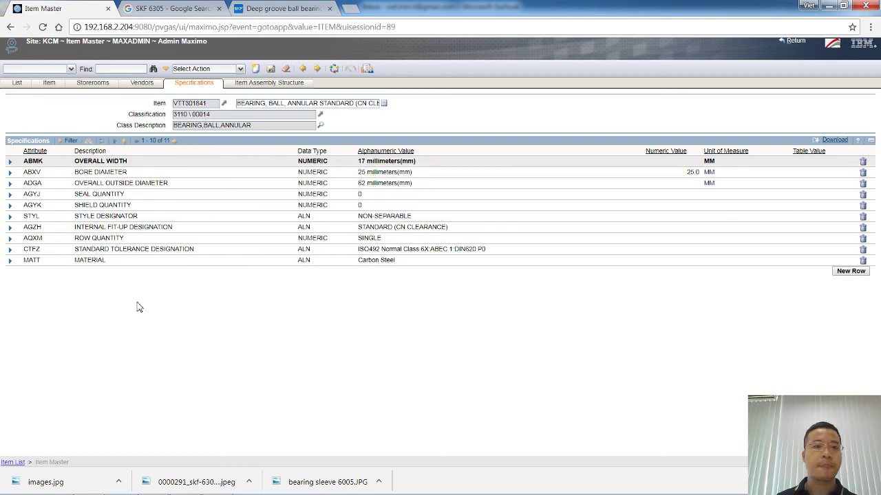
click(17, 83)
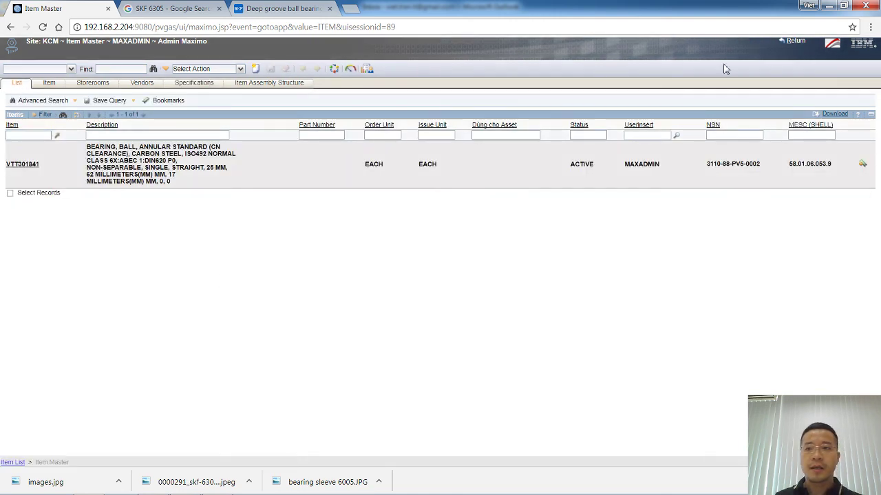
click(798, 42)
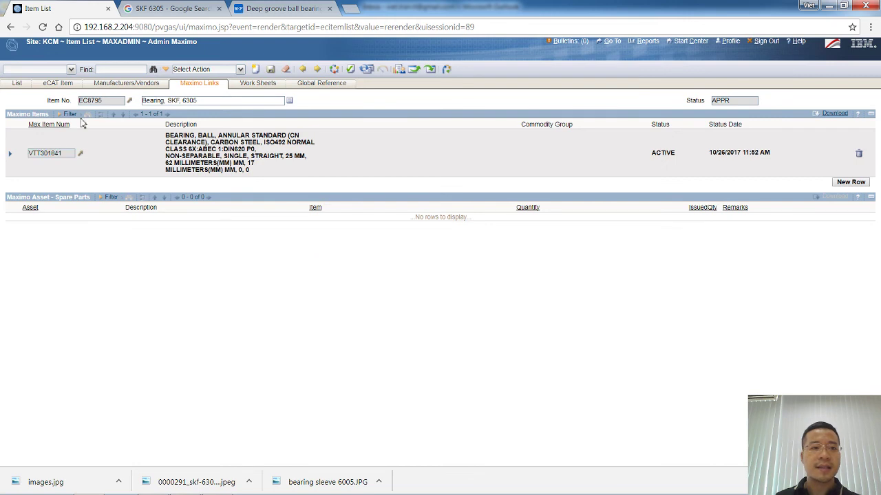
click(17, 84)
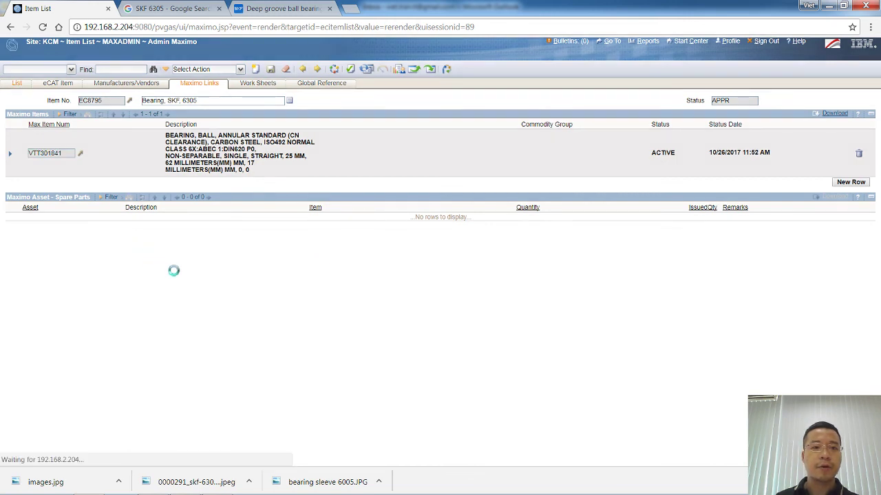